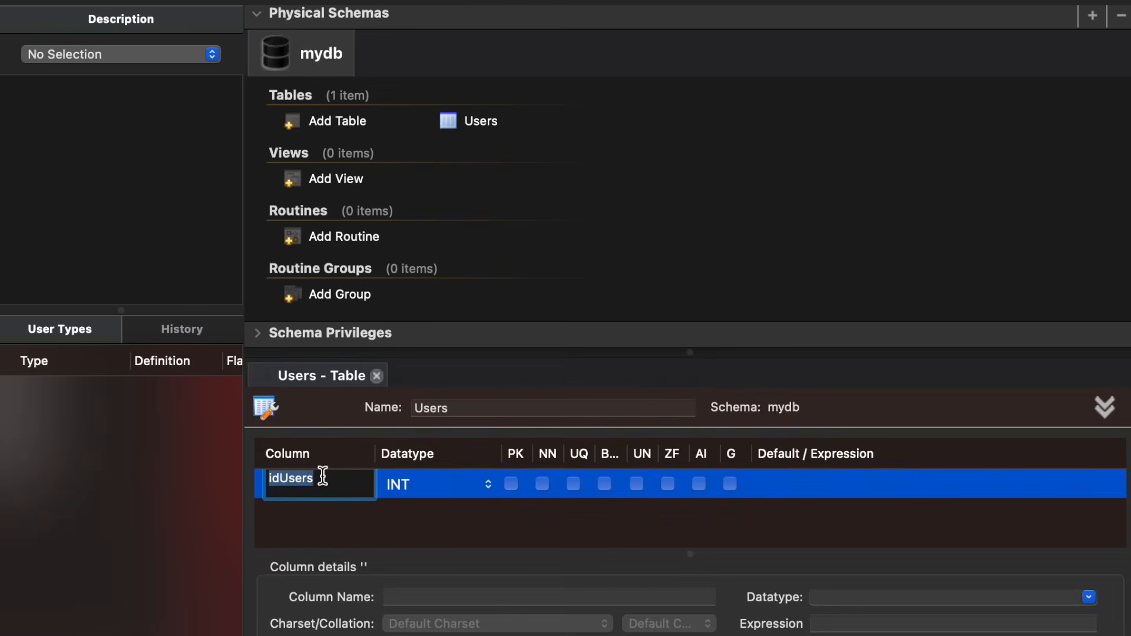
Step: Rename the first Users column to UserID and mark it as primary key with auto-increment
text(u)
key(BackSpace)
text(User)
click(510, 484)
click(511, 486)
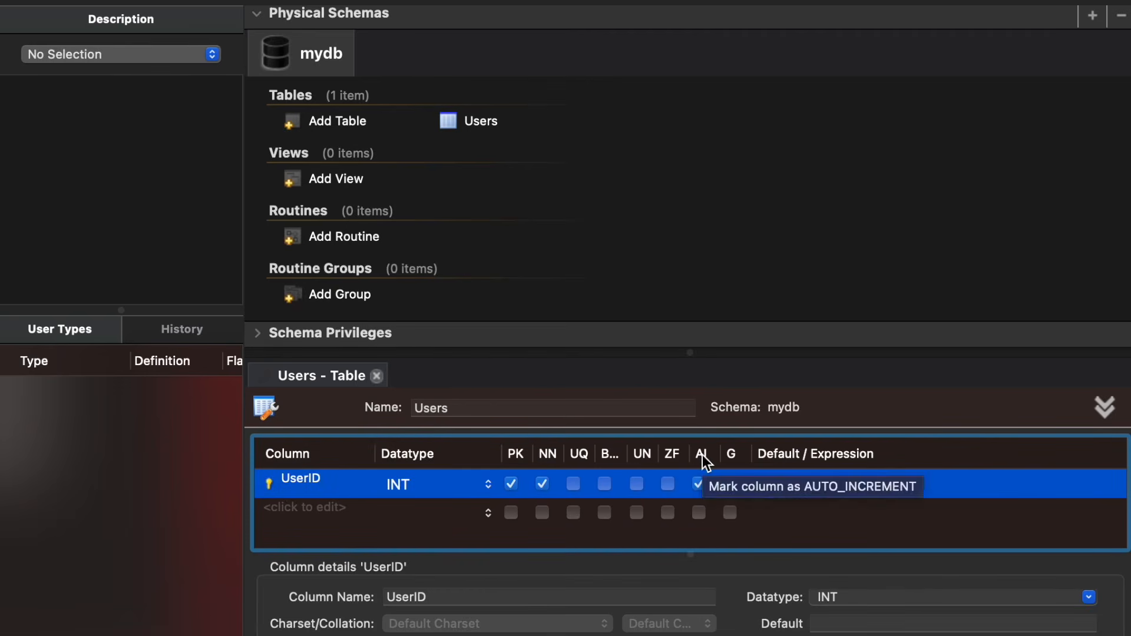
Step: Add a FullName column to Users with datatype VARCHAR(100) and set it as not null
click(321, 507)
text(FullName)
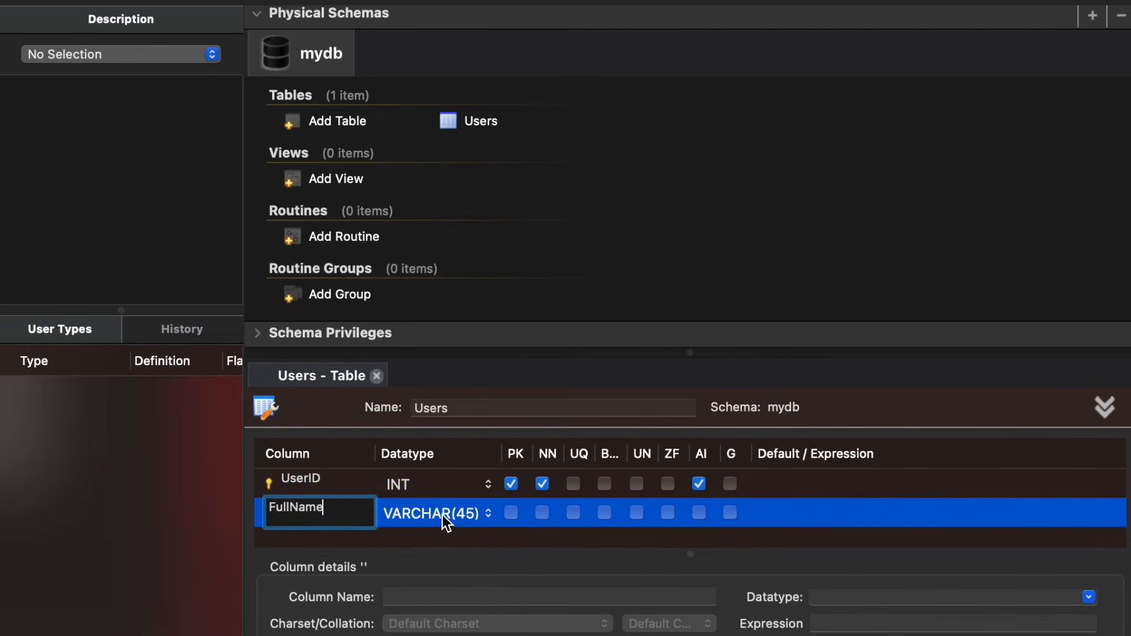
click(470, 513)
click(472, 513)
key(BackSpace)
key(BackSpace)
text(100)
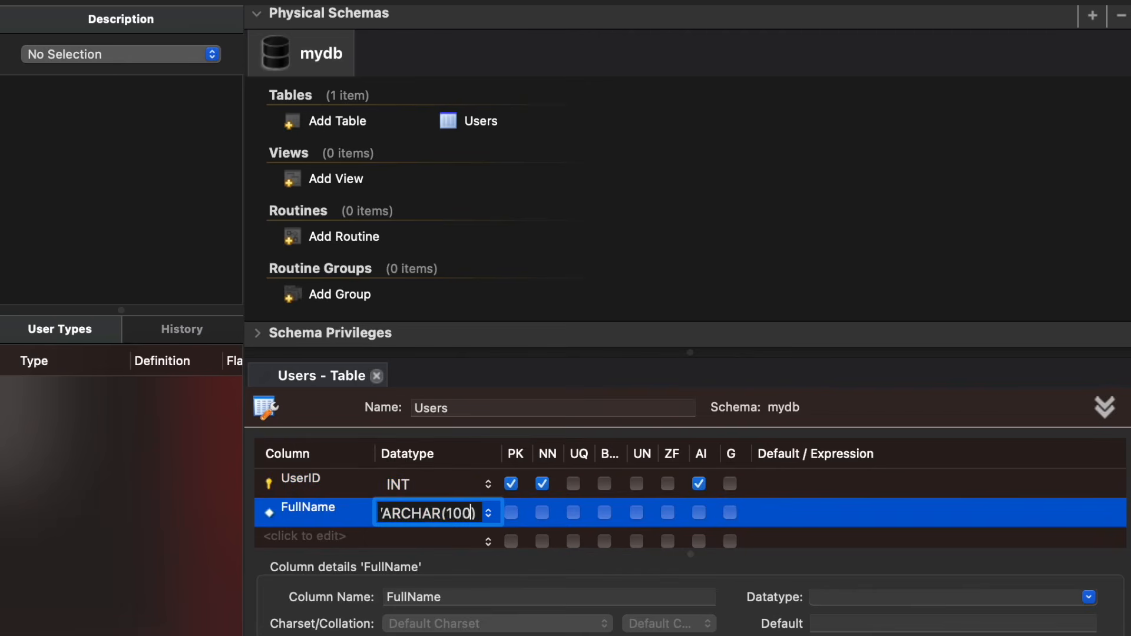
click(542, 512)
Step: Add an Email column with datatype VARCHAR(100), marked not null and unique
click(315, 534)
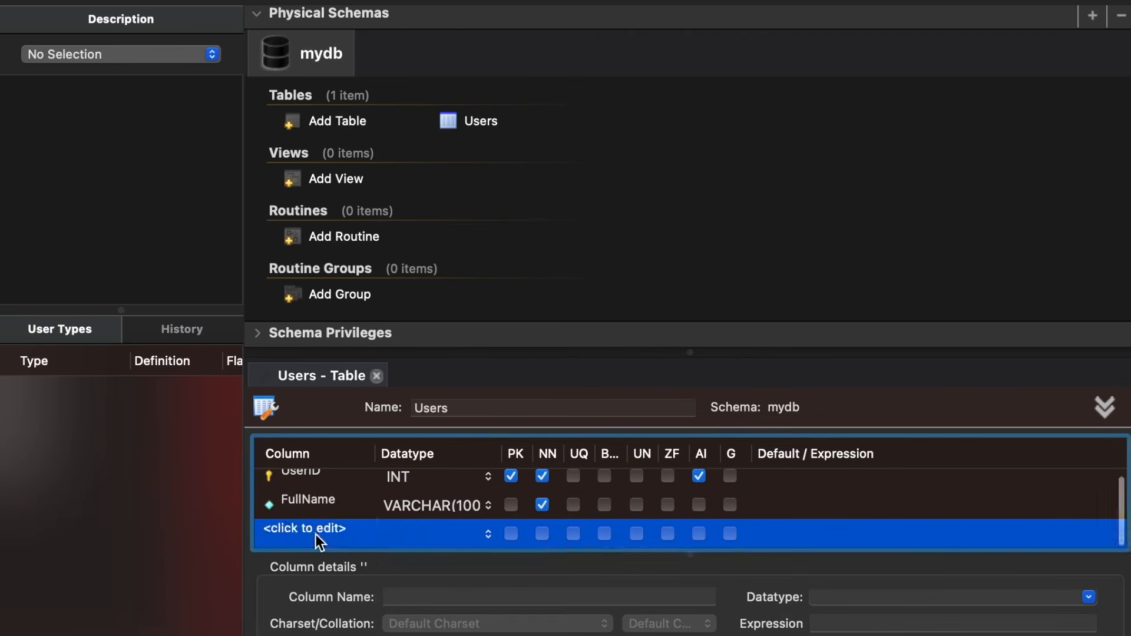
text(Email)
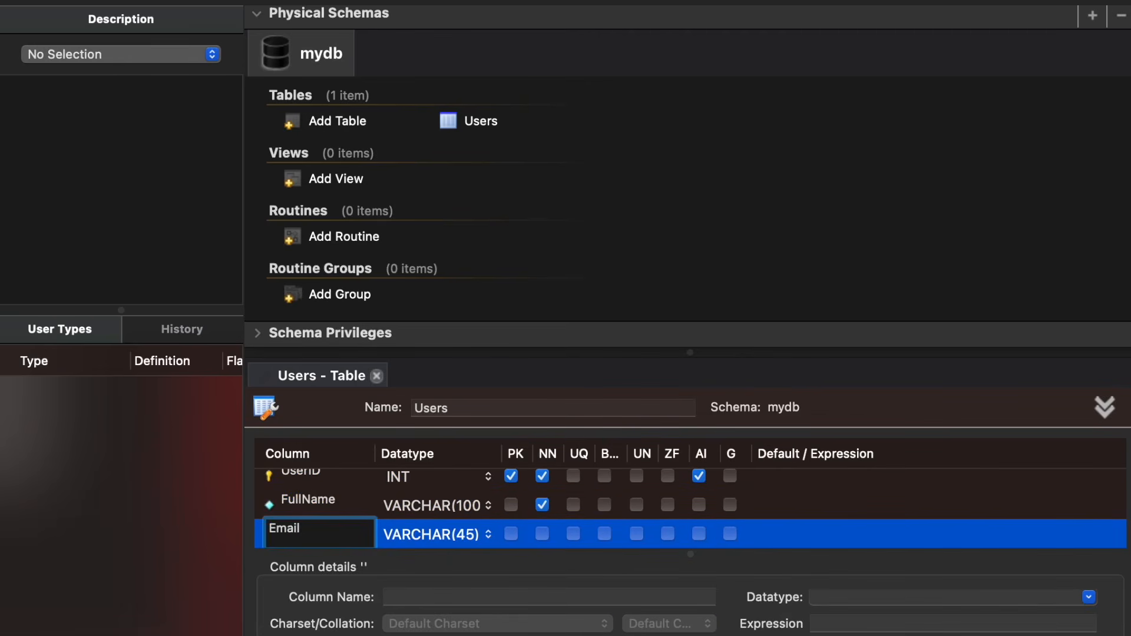
click(465, 535)
double_click(467, 535)
text(100)
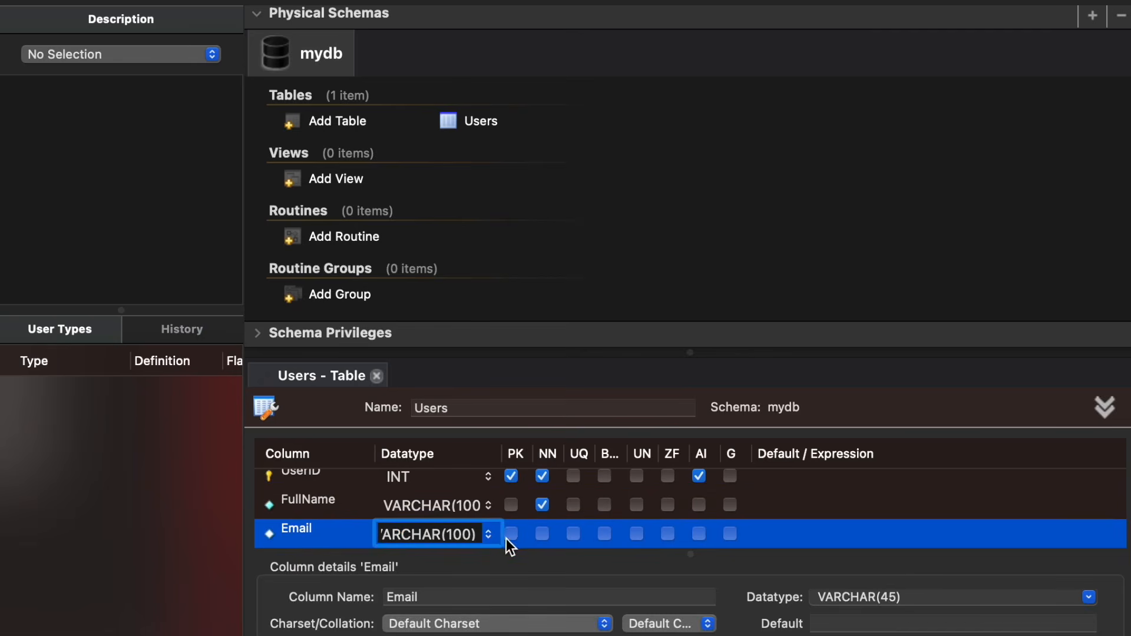
click(545, 538)
click(542, 534)
click(573, 535)
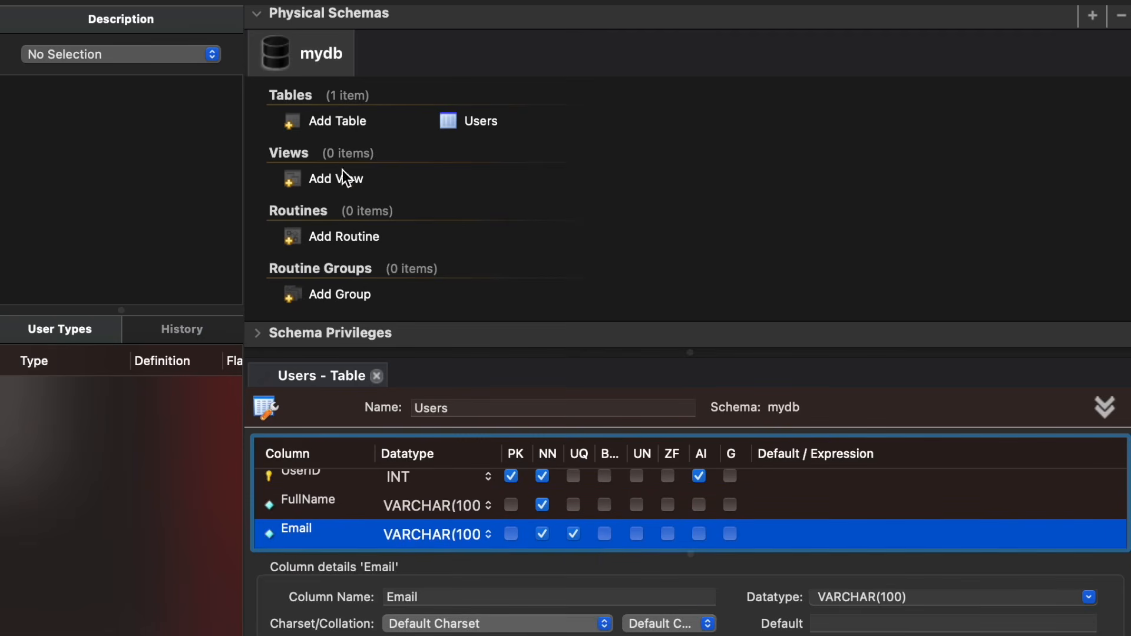
Step: Create an Orders table with an OrderID INT column as auto-increment primary key
text(O)
text(rders)
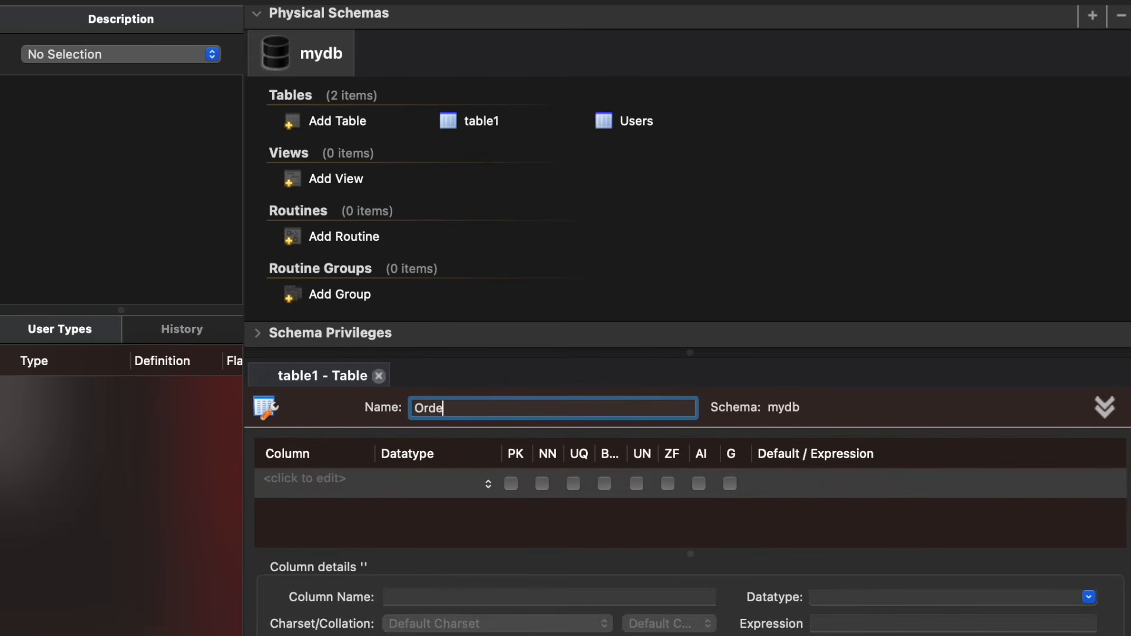
double_click(304, 479)
text(Or)
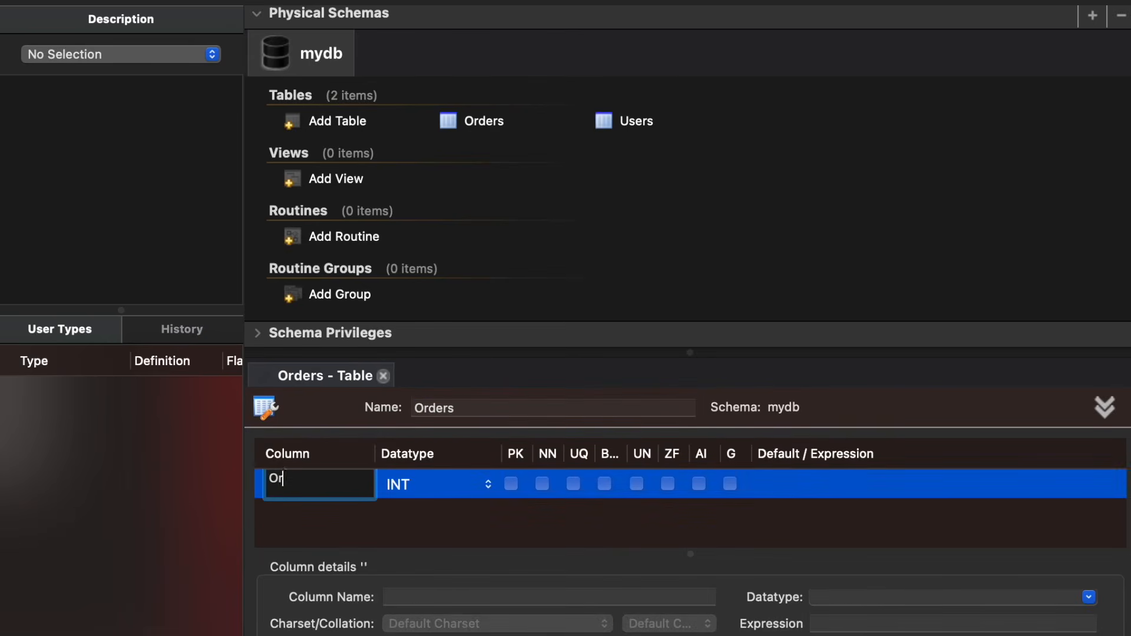
text(derID)
click(511, 486)
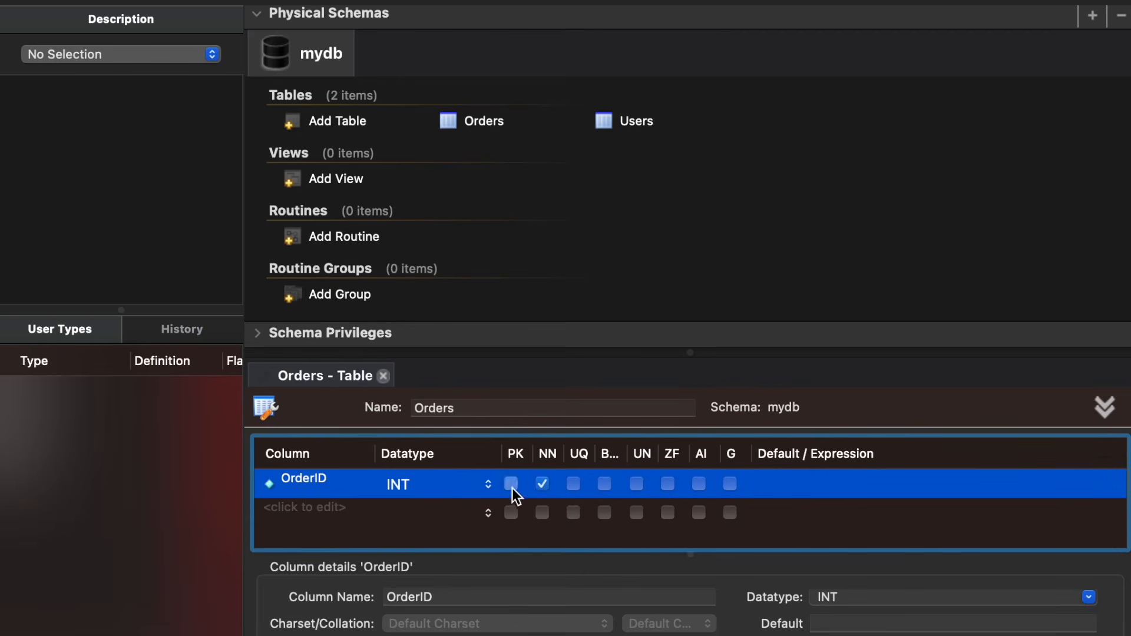
click(701, 483)
Step: Add an OrderDate column to Orders with datatype DATETIME, set as not null
double_click(304, 507)
text(OrderDate)
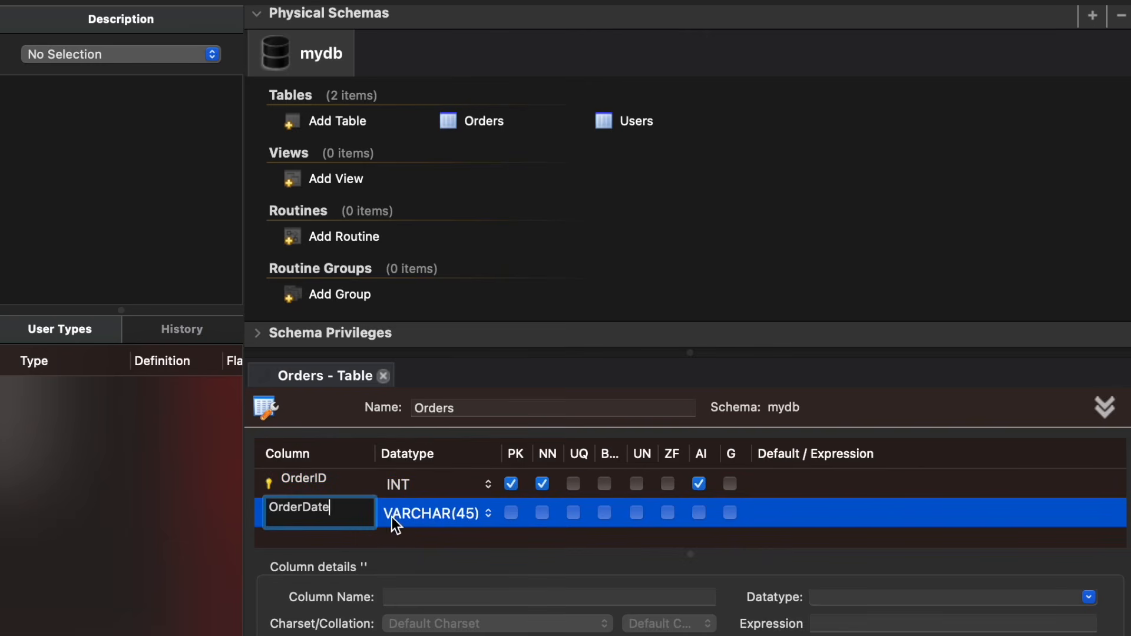
click(405, 517)
double_click(405, 518)
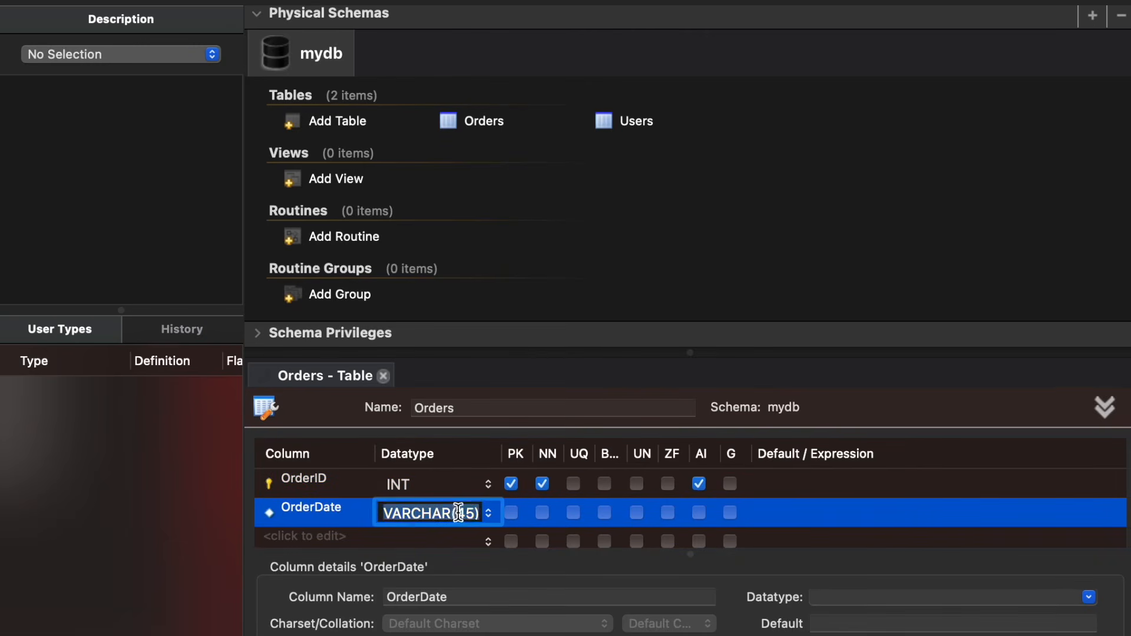
text(DATETIME)
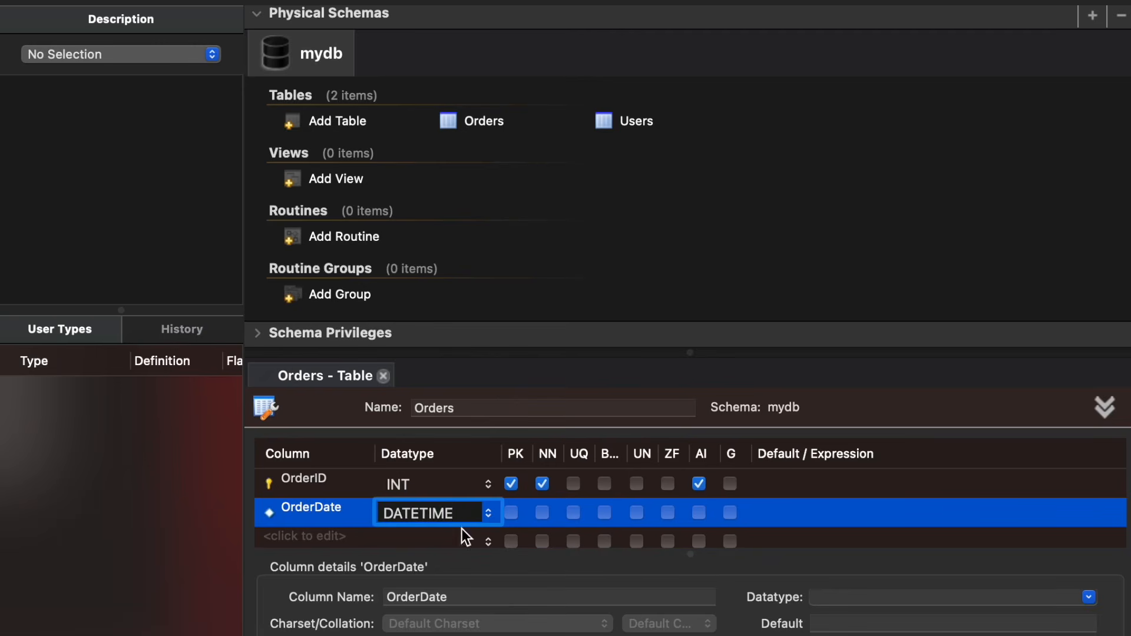
click(542, 512)
Step: Add a UserID column to Orders with datatype INT
click(326, 537)
text(UserID)
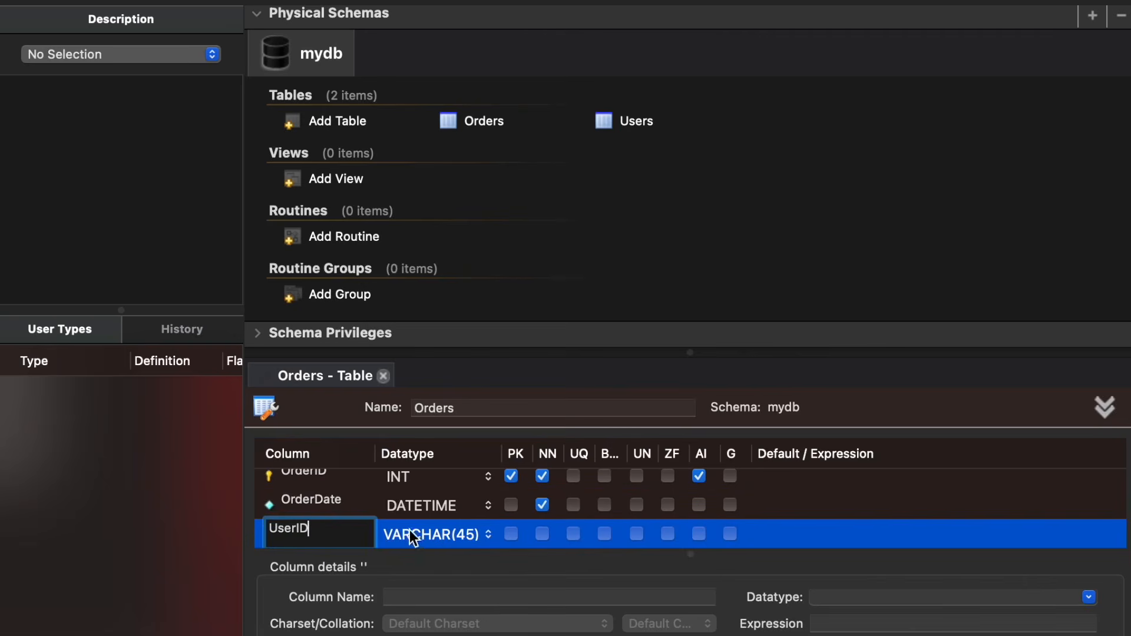
key(Tab)
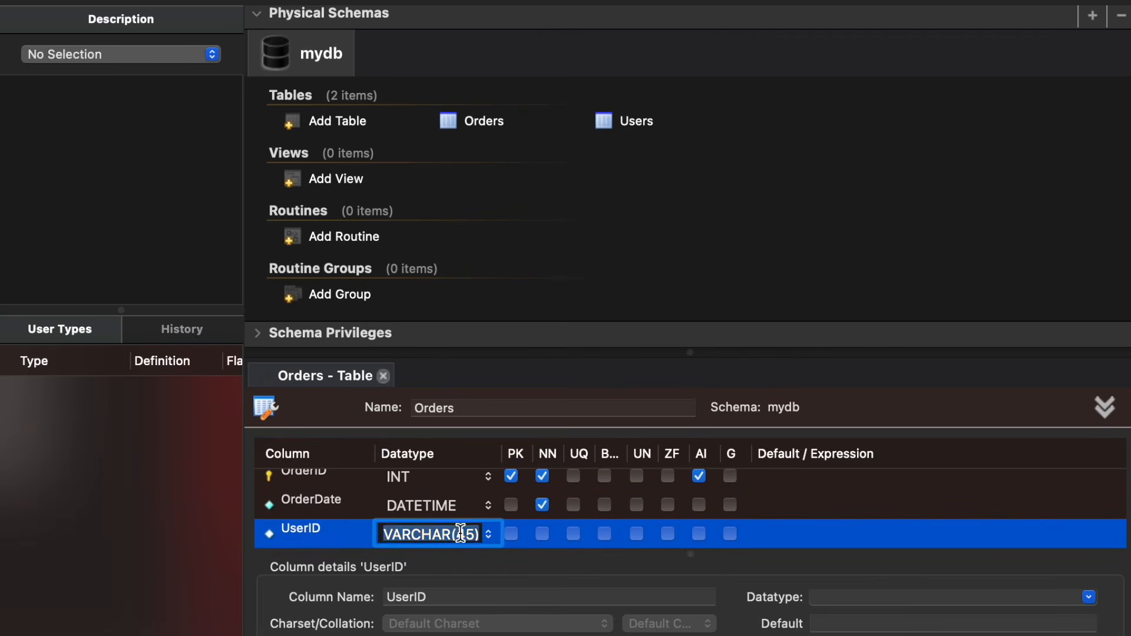
text(INT)
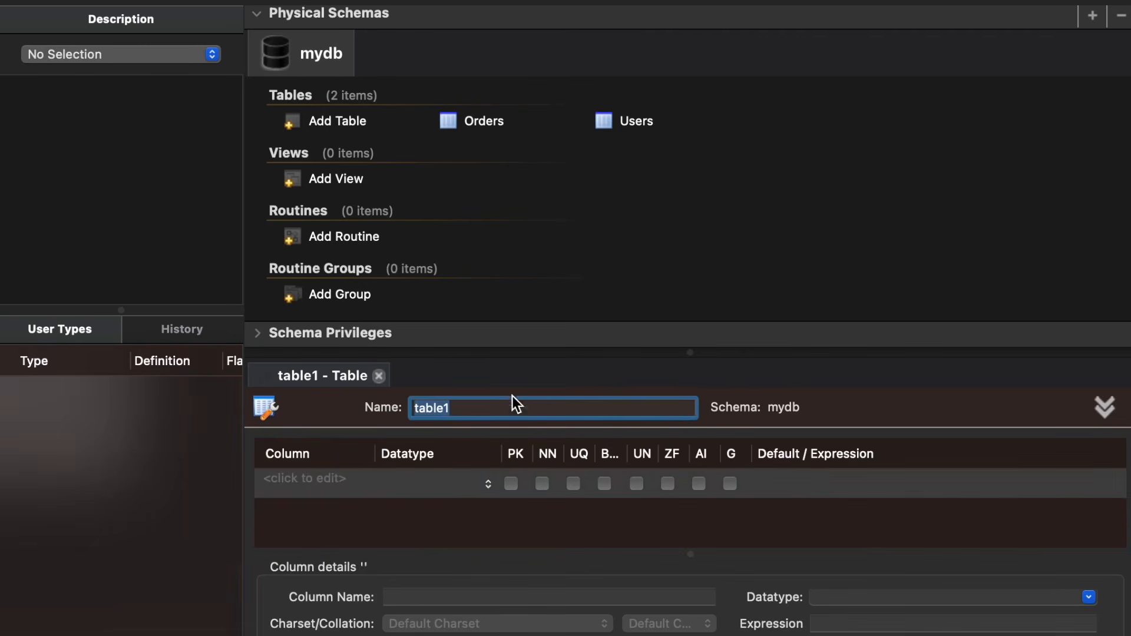
Step: Create an Order_items table with an OrderItemID column as auto-increment primary key
text(Order_items)
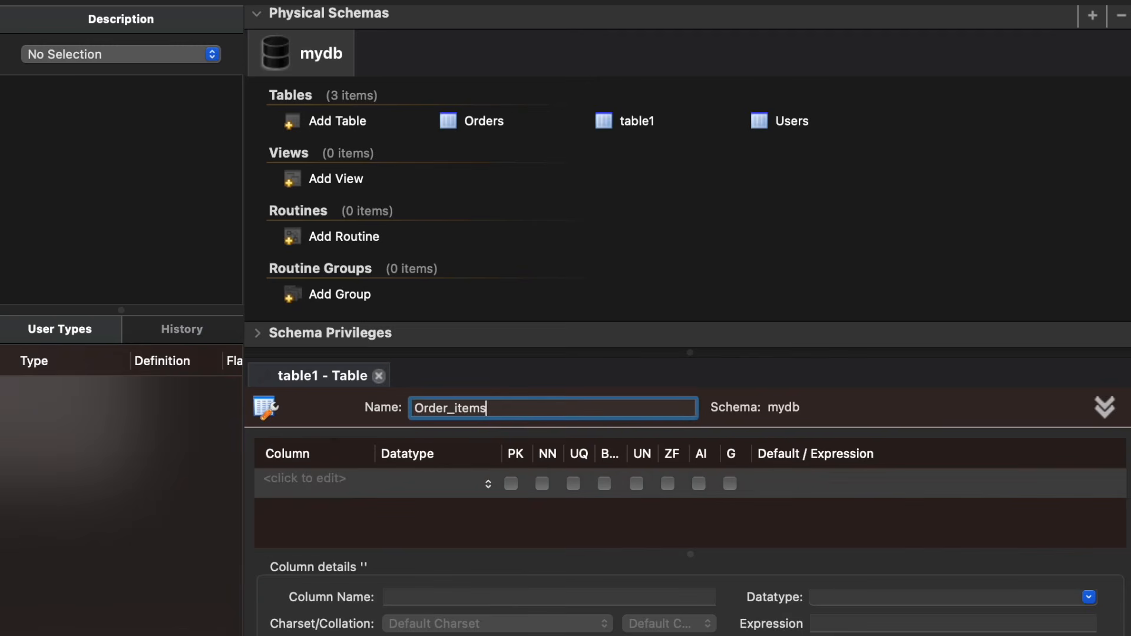
double_click(344, 486)
text(OrderItemID)
click(511, 484)
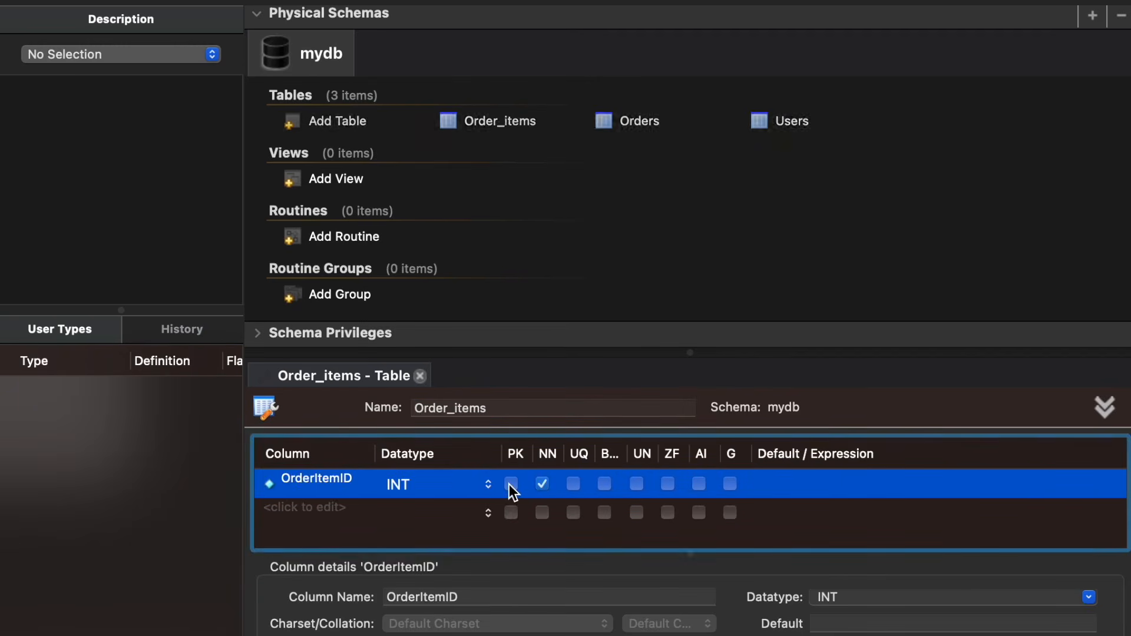
click(698, 484)
Step: Add an OrderID column of datatype INT to Order_items
double_click(308, 507)
text(OrderID)
click(462, 514)
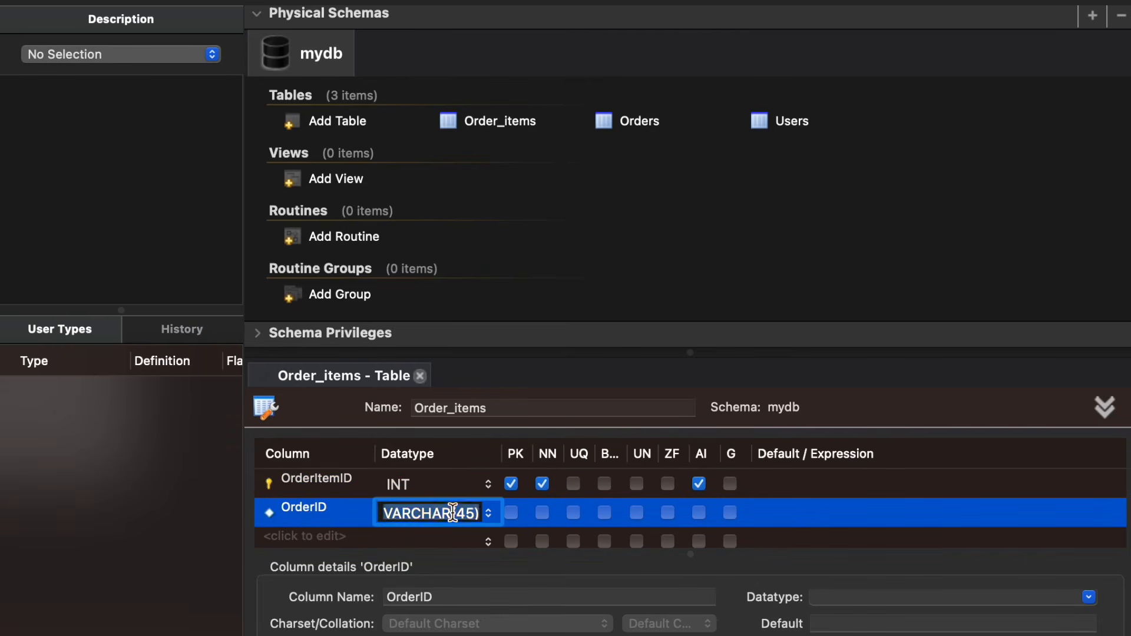
text(INT)
Step: Add a ProductID column of datatype INT to Order_items and set it as not null
double_click(299, 535)
text(pRODU)
key(BackSpace)
key(BackSpace)
key(BackSpace)
key(BackSpace)
key(BackSpace)
text(ProductID)
click(478, 535)
text(INT)
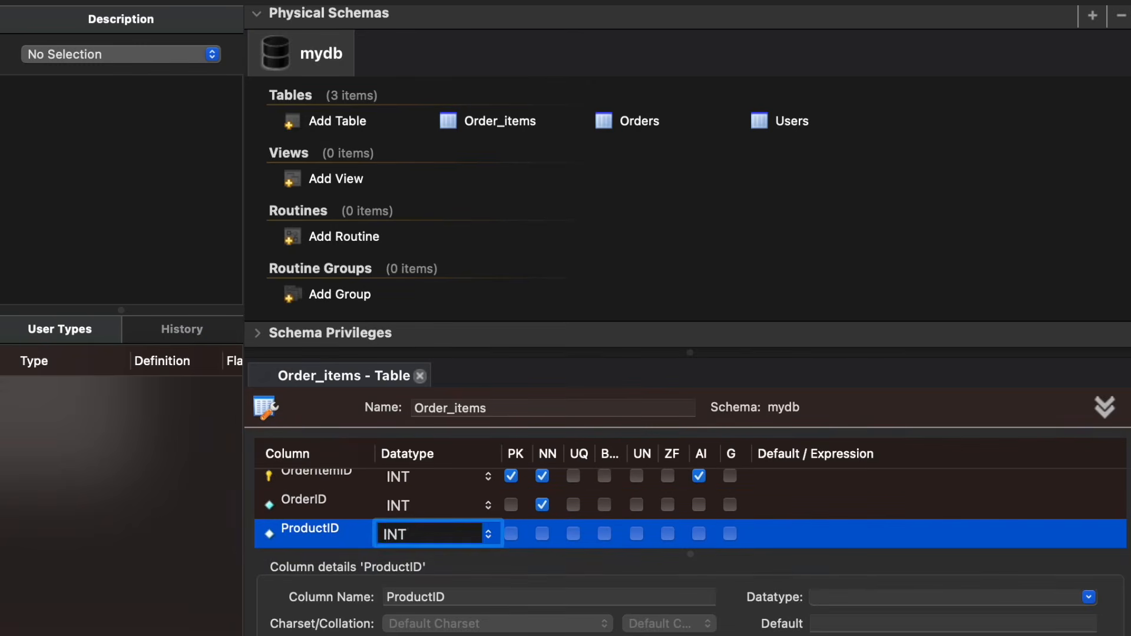
click(542, 535)
Step: Add a Quantity column of datatype INT to Order_items and set it as not null
double_click(328, 535)
text(Quantity)
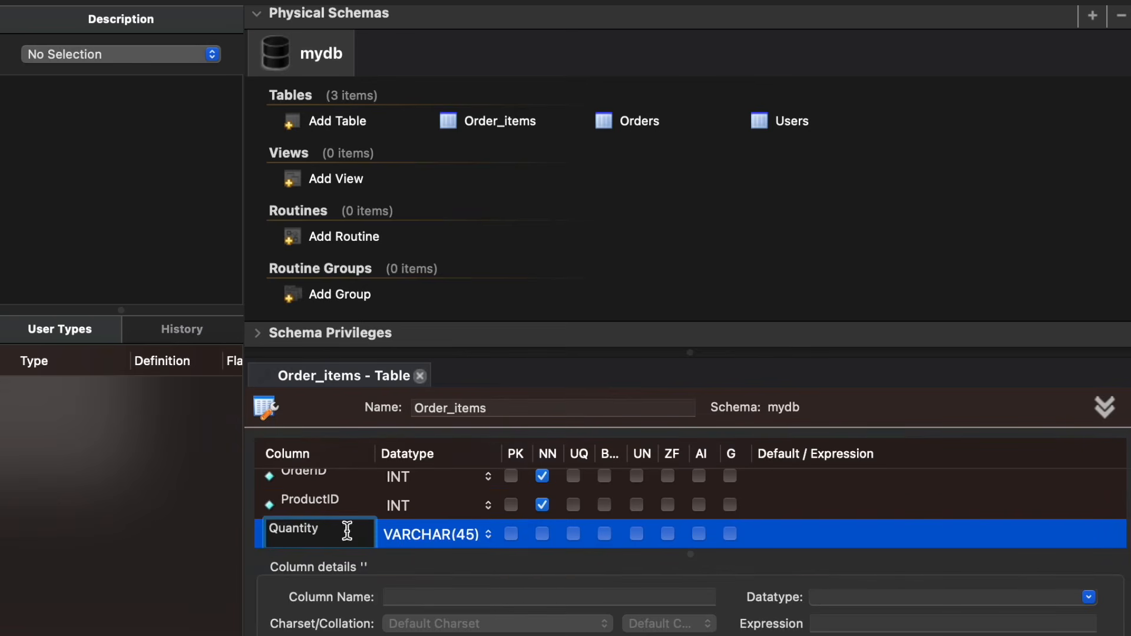
click(454, 530)
text(INT)
click(542, 533)
Step: Create a Products table with a ProductID column as auto-increment primary key
click(353, 529)
scroll(353, 529, up, 3)
double_click(288, 121)
text(Products)
double_click(294, 482)
text(ProductID)
click(511, 484)
click(699, 484)
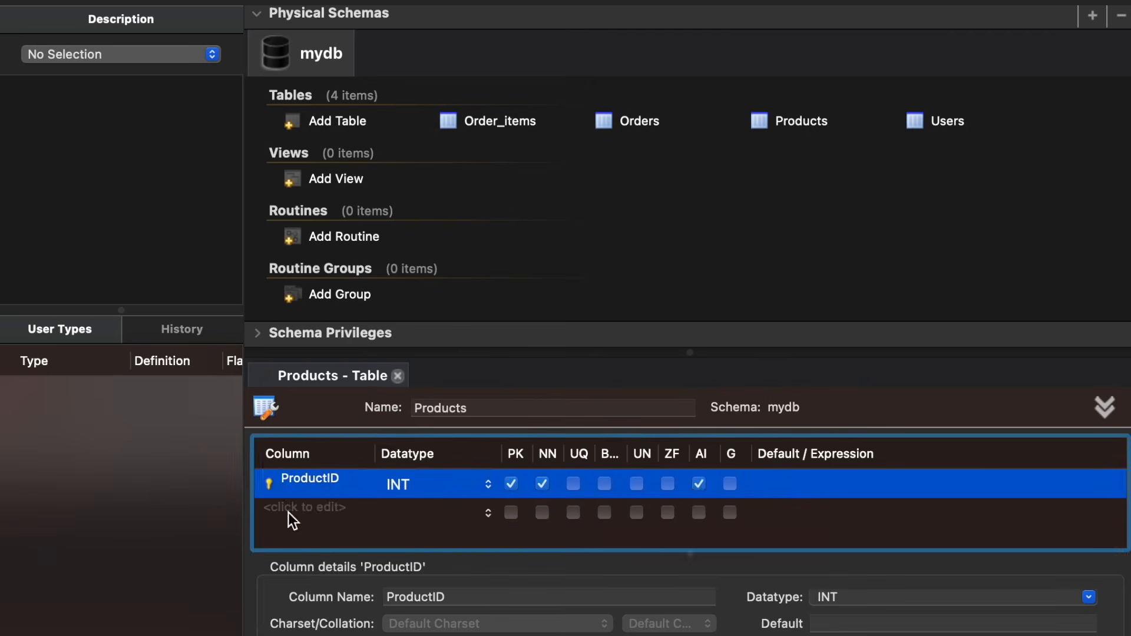
Step: Add a ProductName column to Products with datatype VARCHAR(100), set as not null
double_click(289, 513)
text(ProductName)
key(Return)
double_click(474, 515)
drag(475, 515, 456, 514)
text(100)
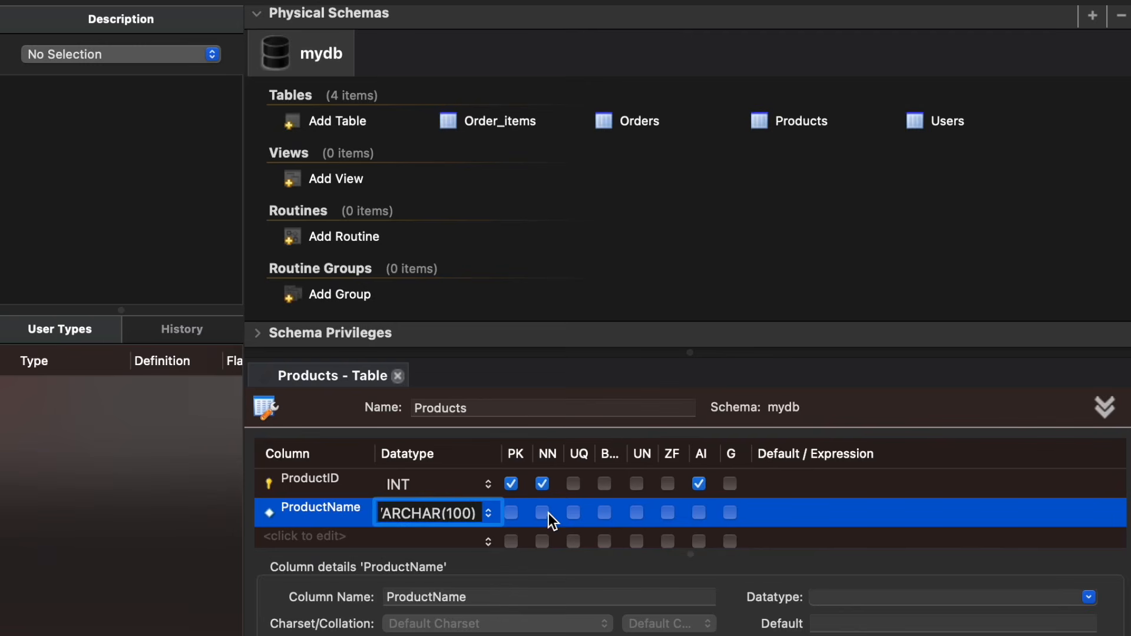
click(545, 514)
Step: Add a Price column to Products with datatype DECIMAL(10,2), set as not null
double_click(329, 539)
text(Price)
double_click(383, 533)
text(DECIMAL()
key(Right)
key(Left)
text(10,2)
click(540, 537)
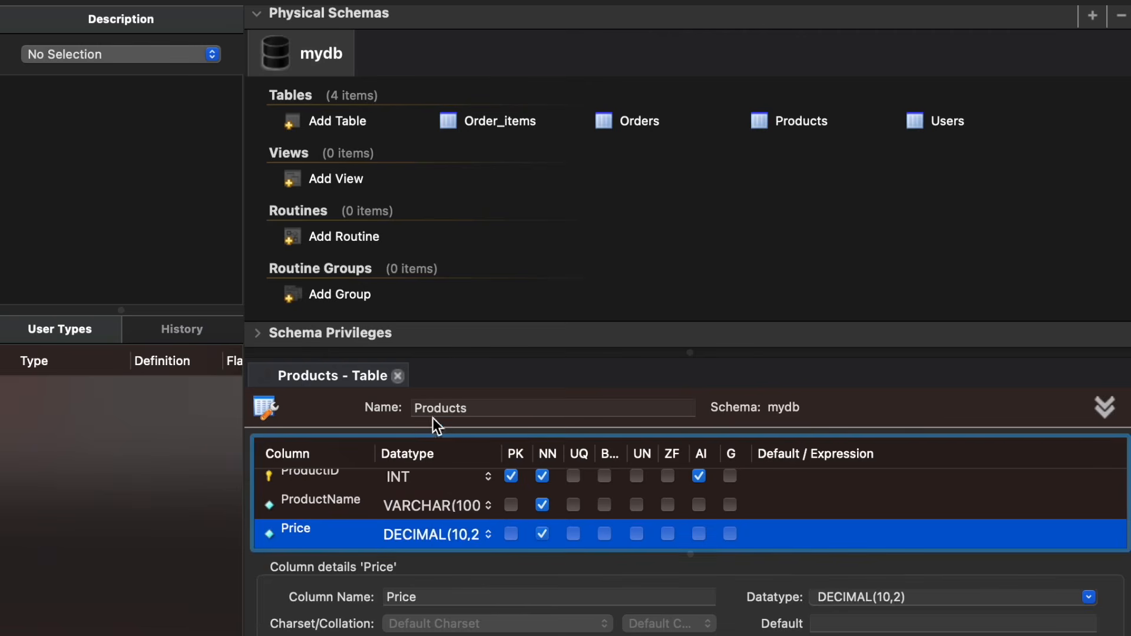
Step: Add a CategoryID column of datatype INT to Products and set it as not null
drag(428, 353, 428, 285)
double_click(318, 498)
text(CategoryID)
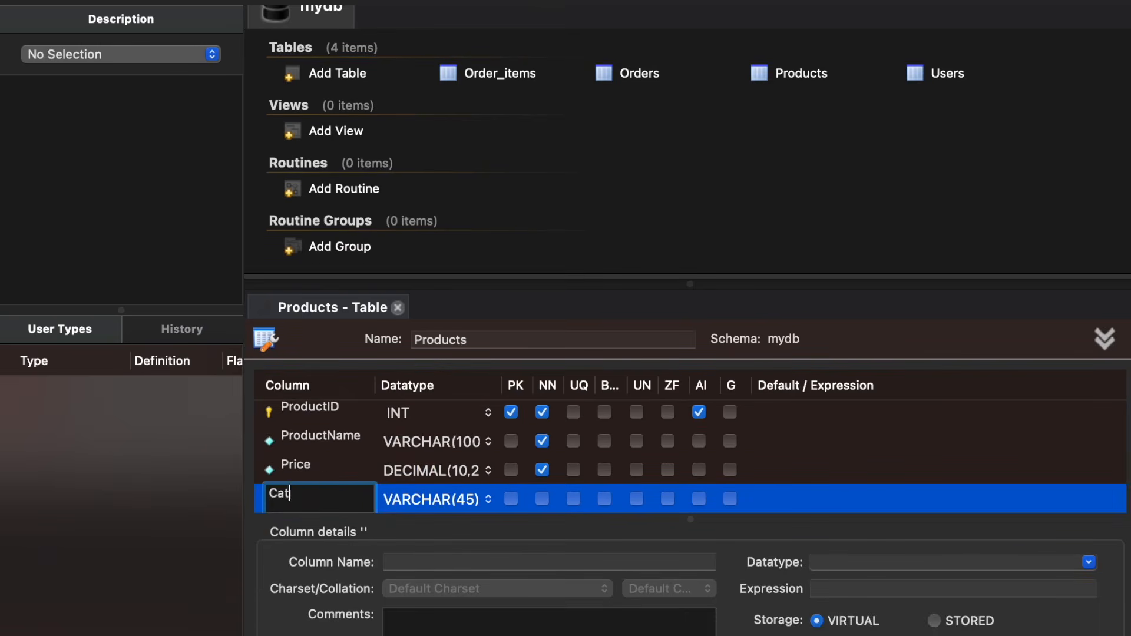
double_click(422, 501)
text(INT)
click(540, 498)
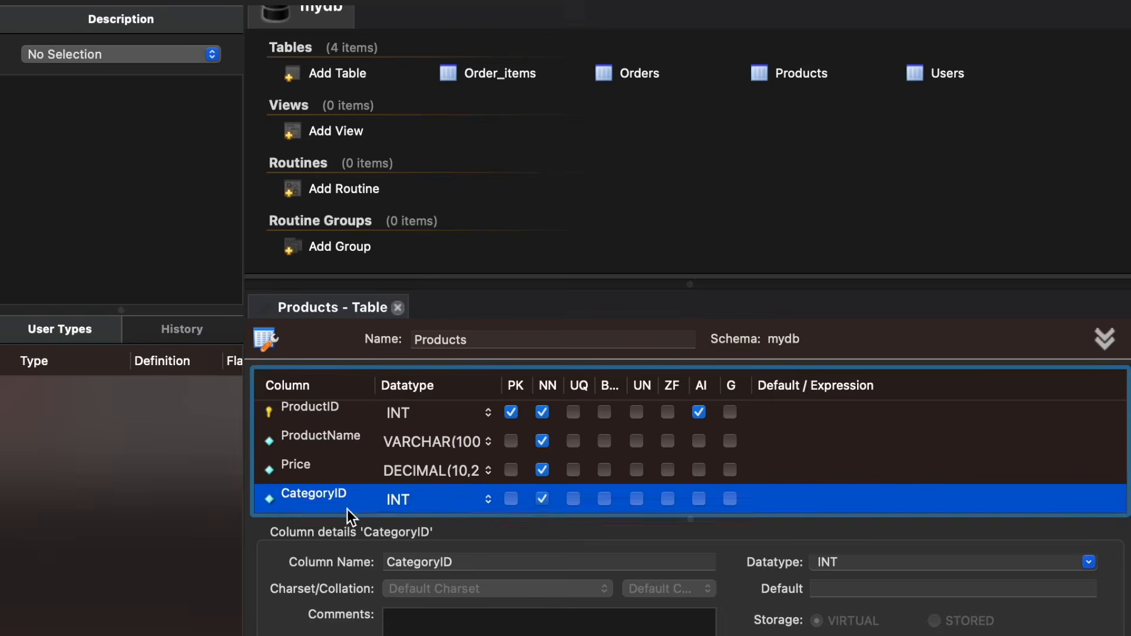
Step: Create a Categories table with a CategoryID column as auto-increment primary key
scroll(347, 509, down, 1)
click(327, 507)
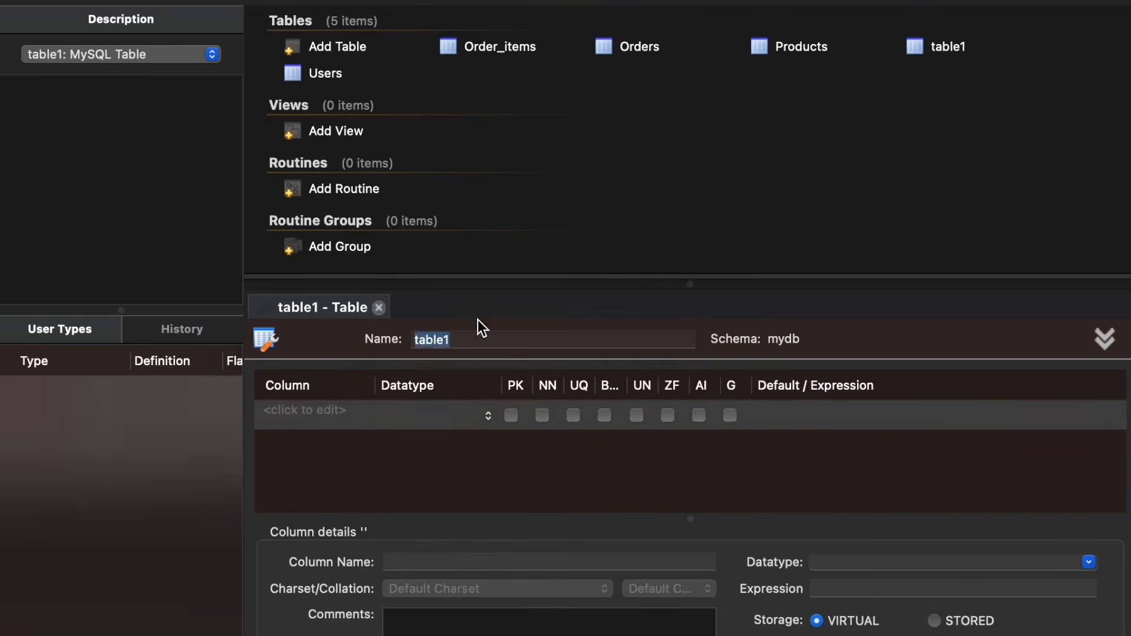
text(Categories)
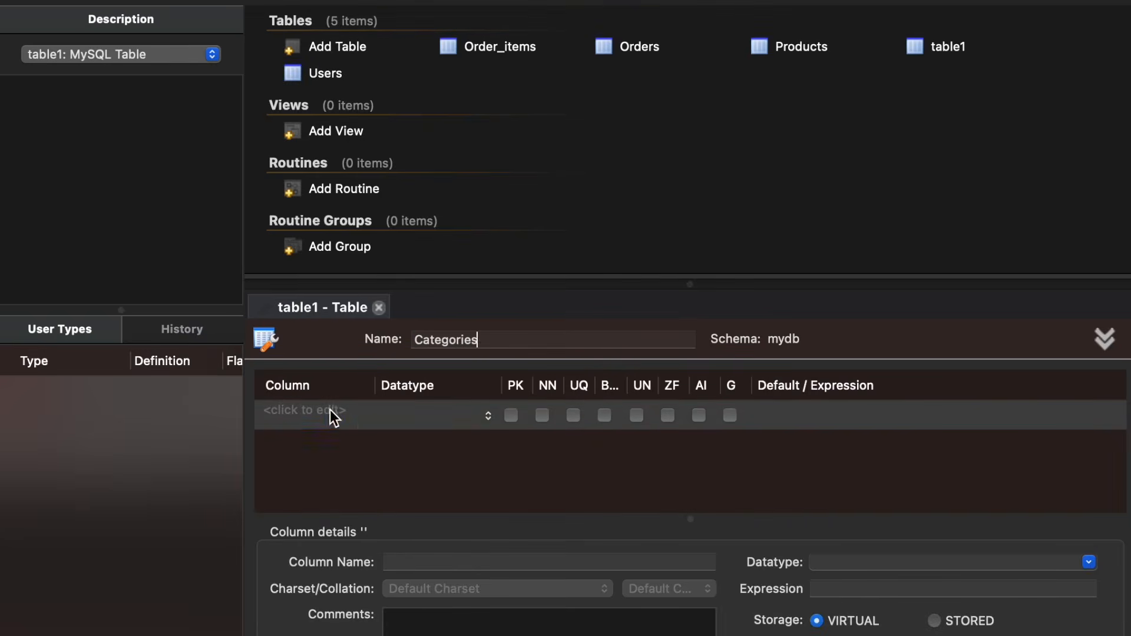
double_click(330, 409)
text(CategoryID)
click(512, 416)
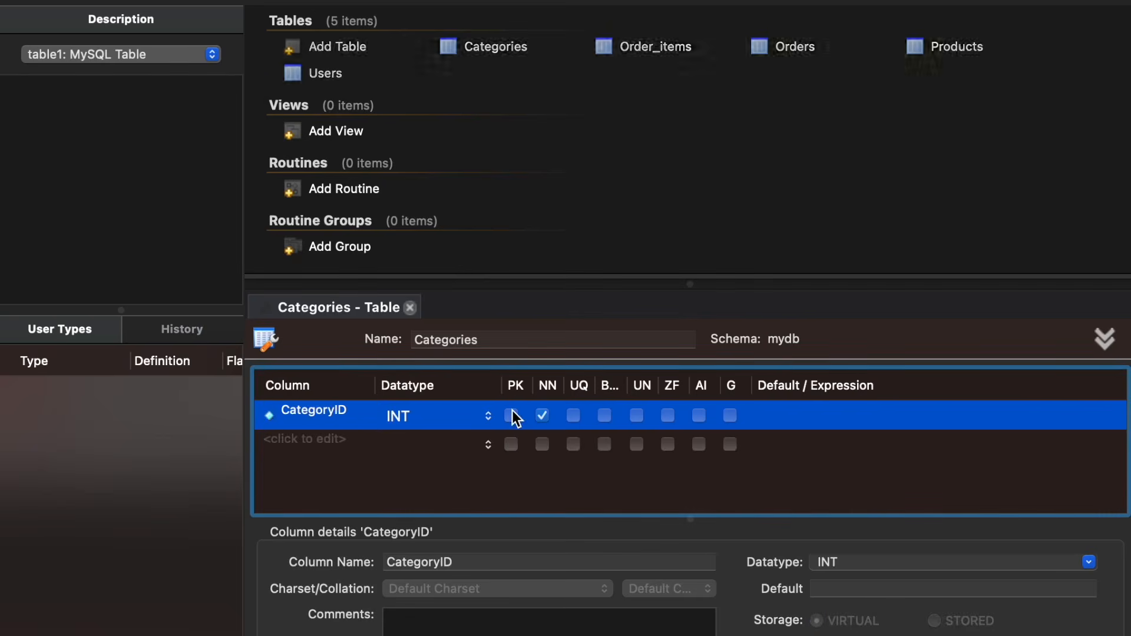
click(700, 416)
Step: Add a CategoryName column to Categories with datatype VARCHAR(100), set as not null
double_click(305, 439)
text(Cate)
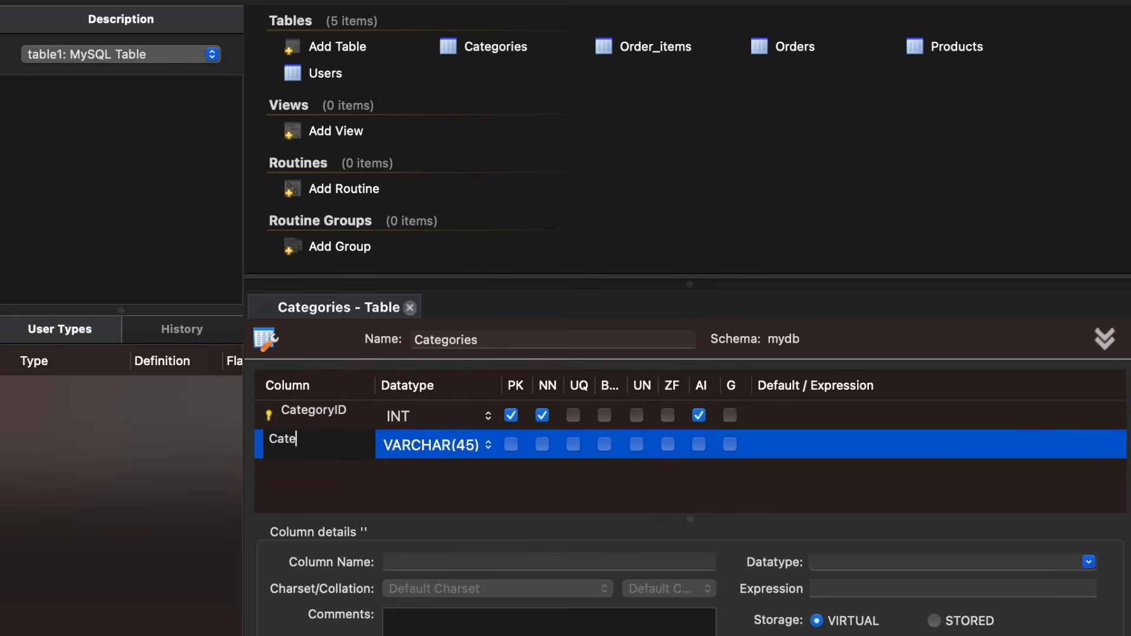
text(goryName)
key(Return)
double_click(463, 443)
key(BackSpace)
text(100)
click(542, 445)
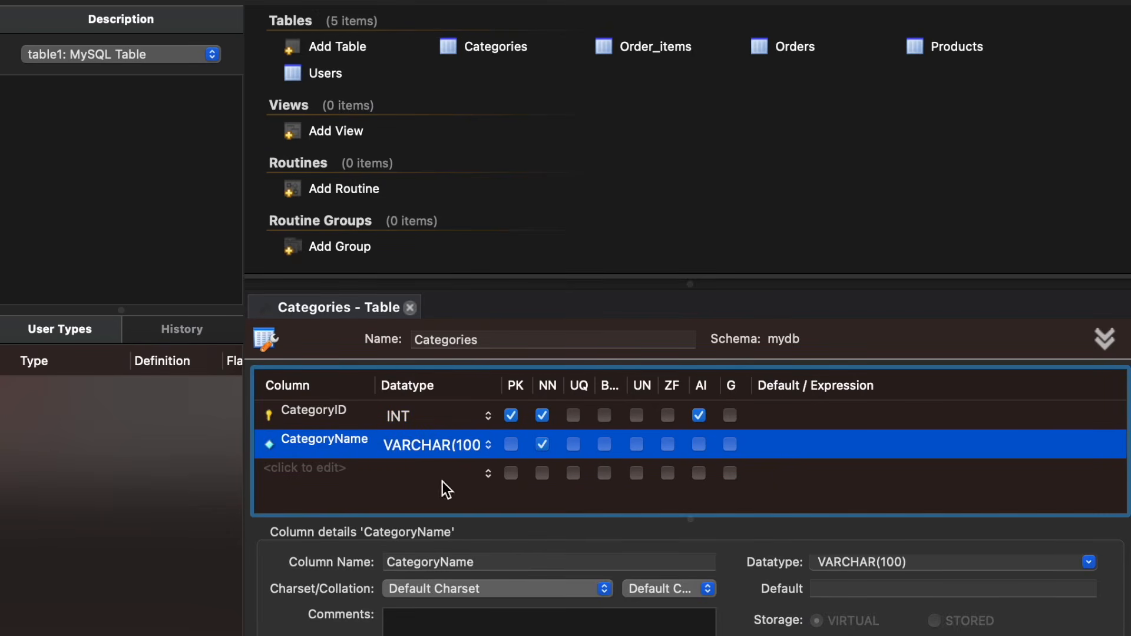
Step: Add a new EER diagram to the model
click(330, 478)
drag(433, 288, 429, 397)
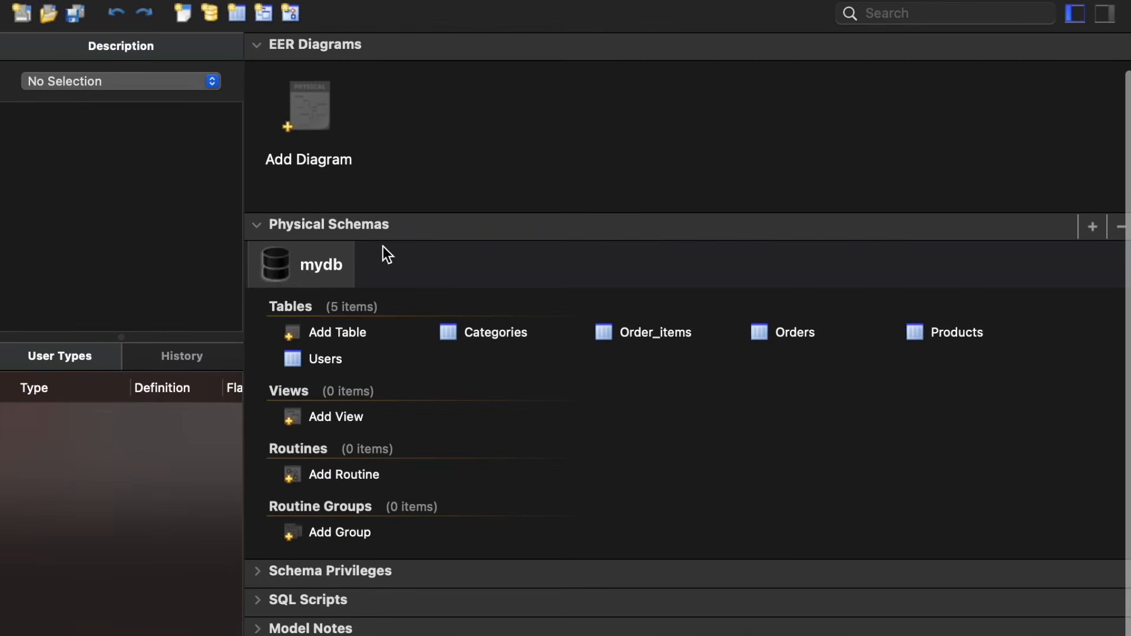
click(305, 133)
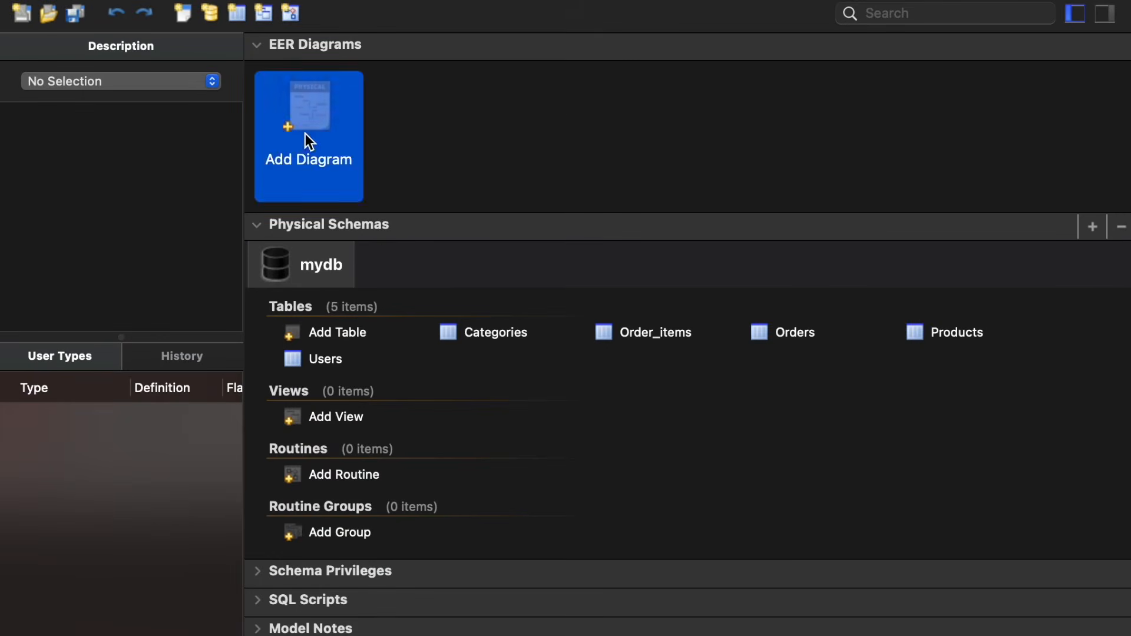
double_click(305, 133)
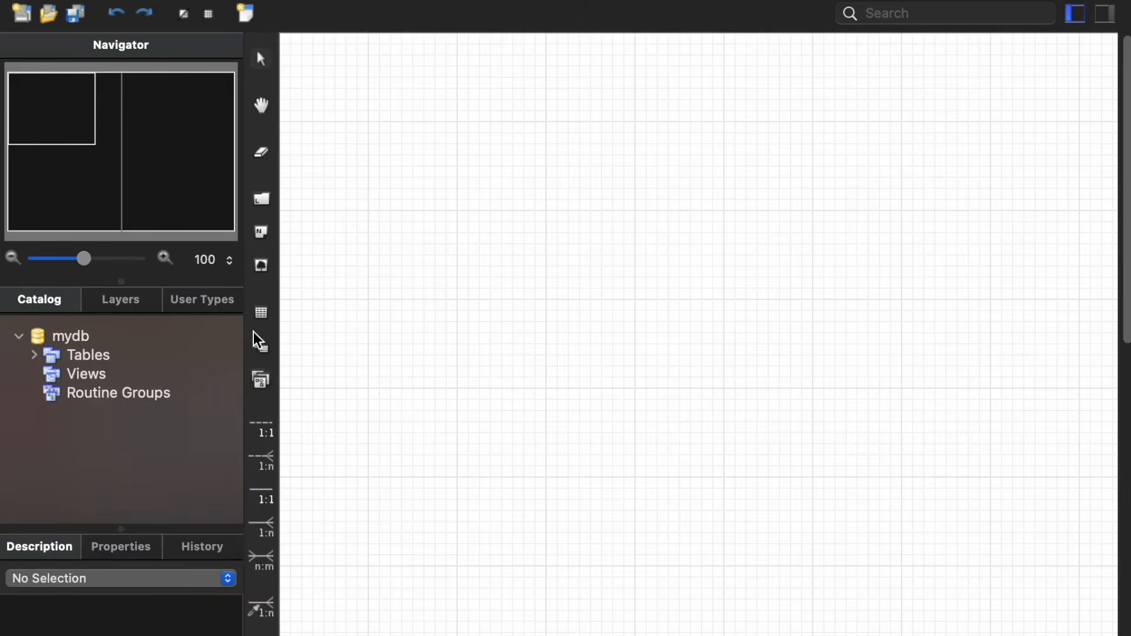
Step: Place the Users and Orders tables from the catalog onto the diagram canvas
click(33, 356)
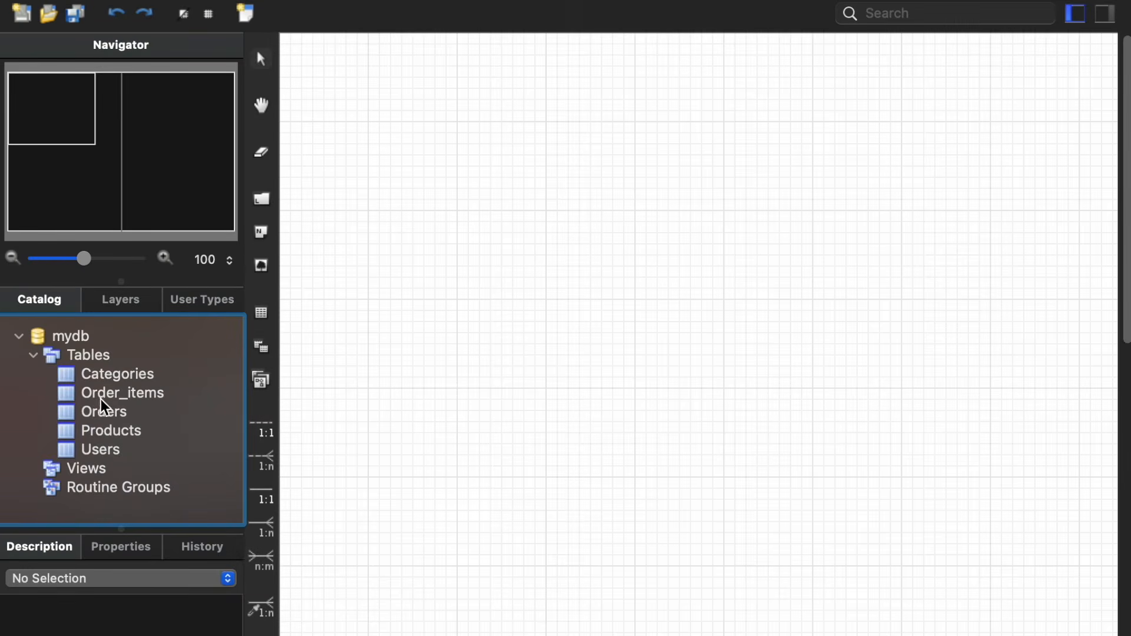
drag(91, 451, 901, 149)
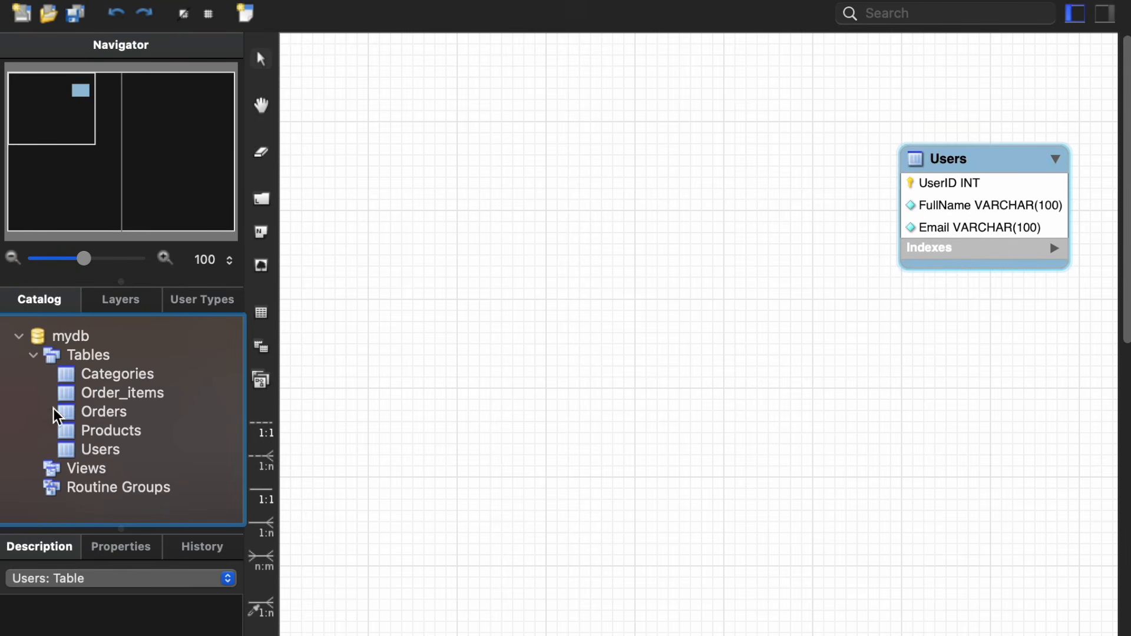
drag(63, 410, 967, 375)
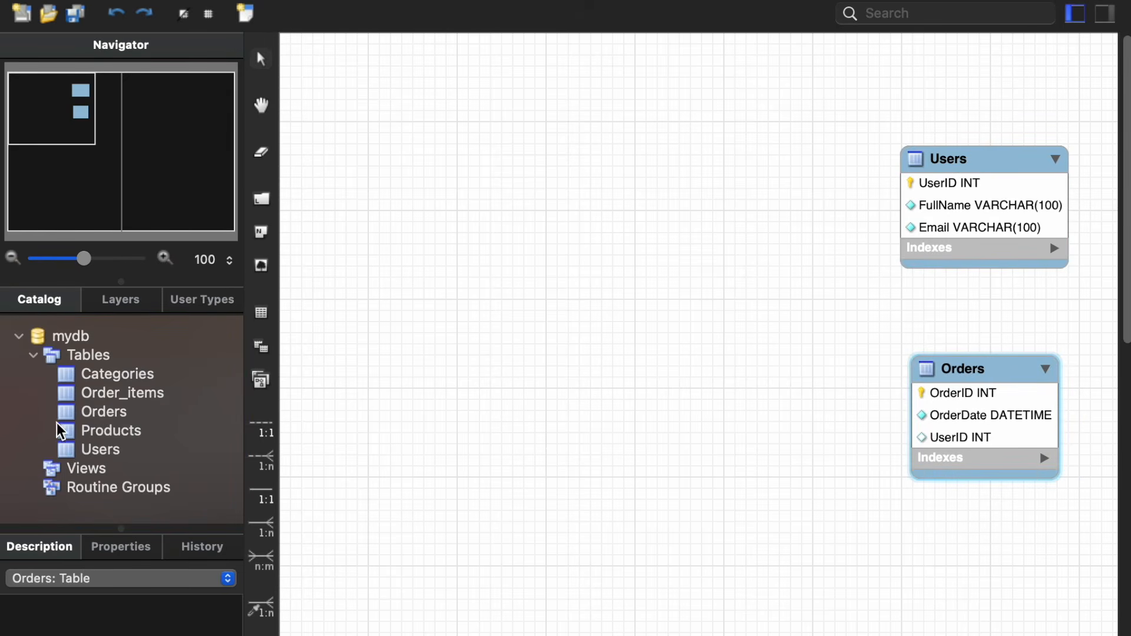
Step: Place the Order_items, Products and Categories tables from the catalog onto the diagram canvas and position them
drag(66, 393, 652, 411)
drag(724, 423, 726, 392)
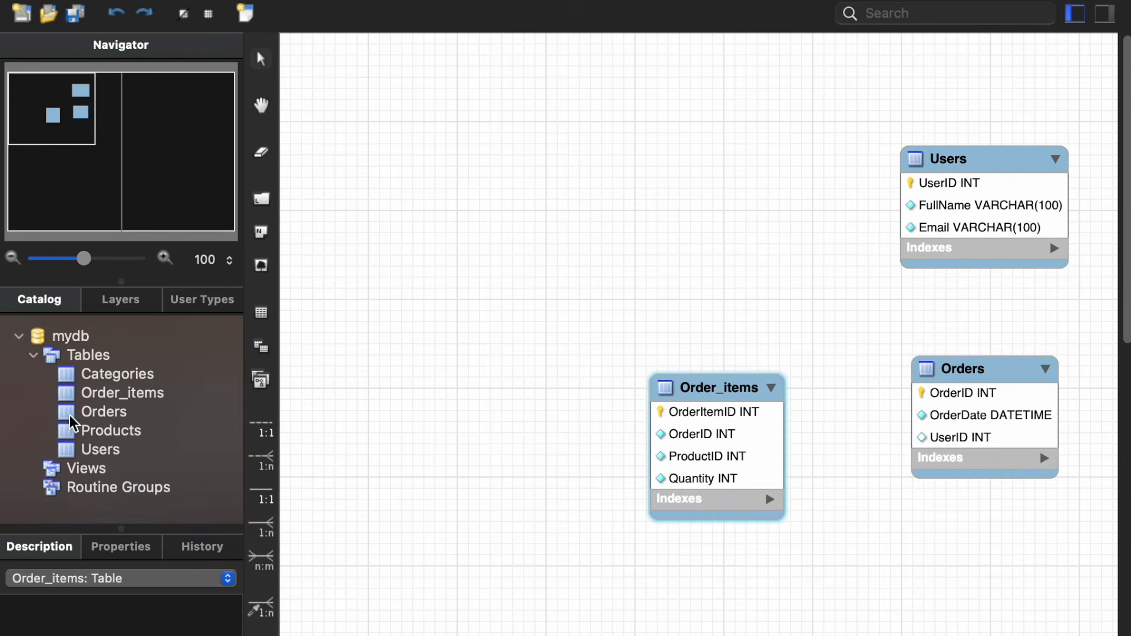
drag(67, 430, 434, 366)
click(465, 390)
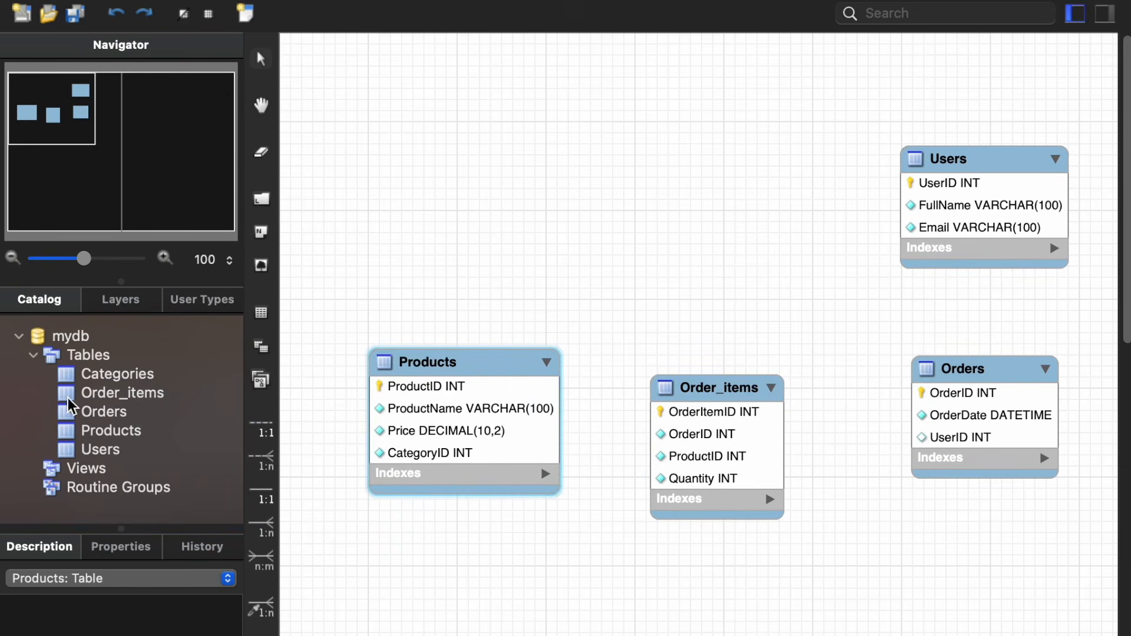
drag(70, 374, 402, 190)
drag(471, 196, 437, 164)
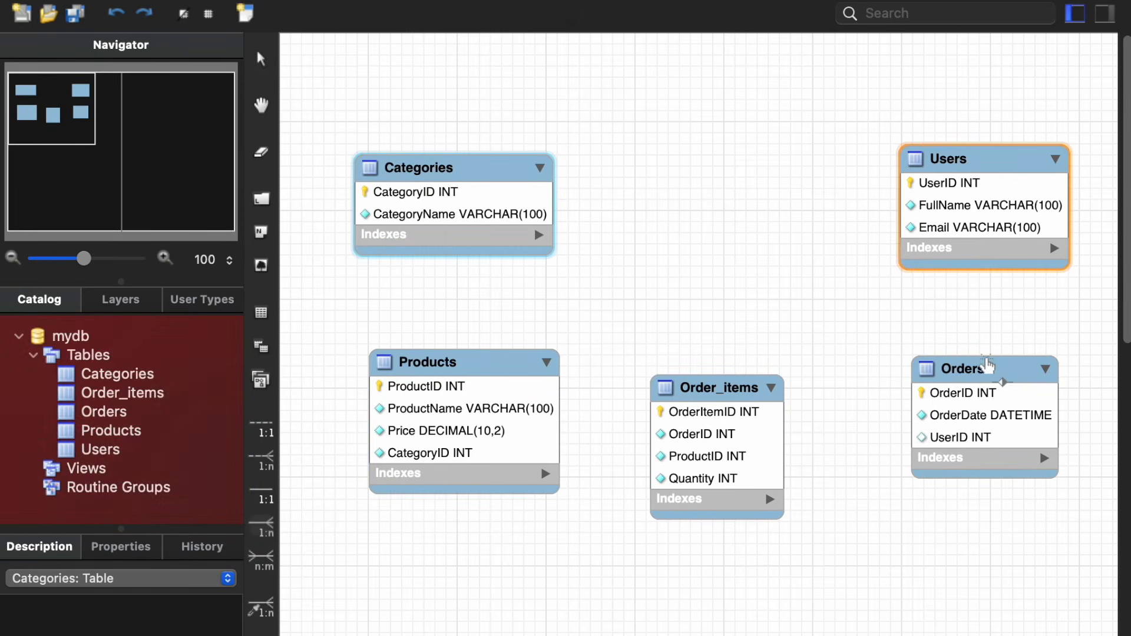
Step: Create a 1:n non-identifying relationship so that Orders references Users
click(259, 534)
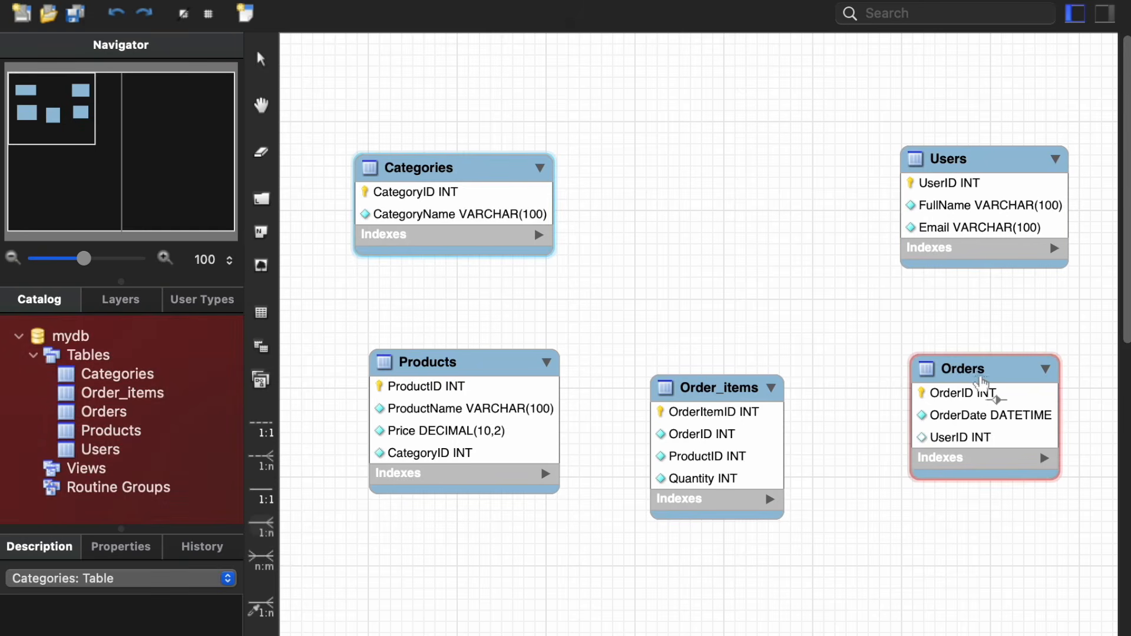
click(982, 380)
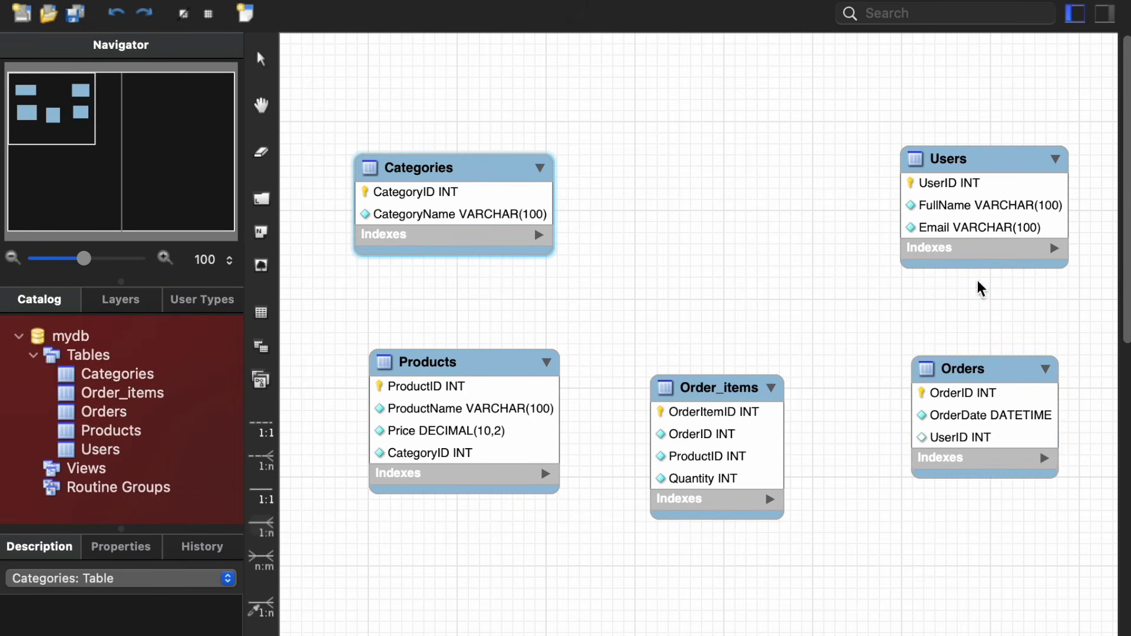
click(979, 255)
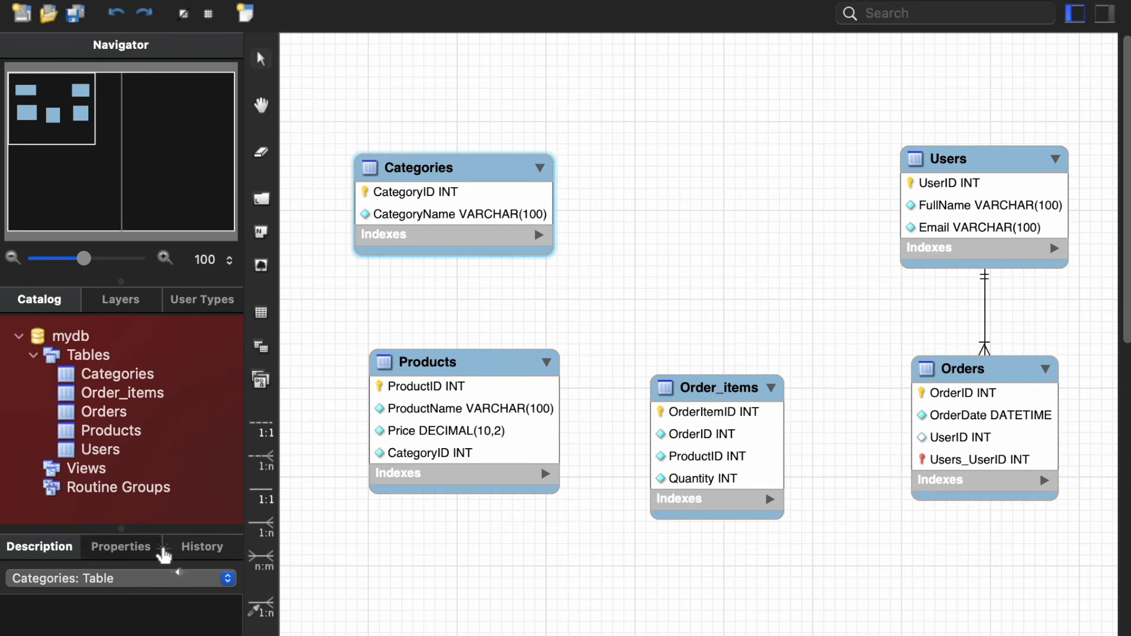
Step: Create an n:m relationship between Orders and Order_items and move the generated junction table below them
click(260, 559)
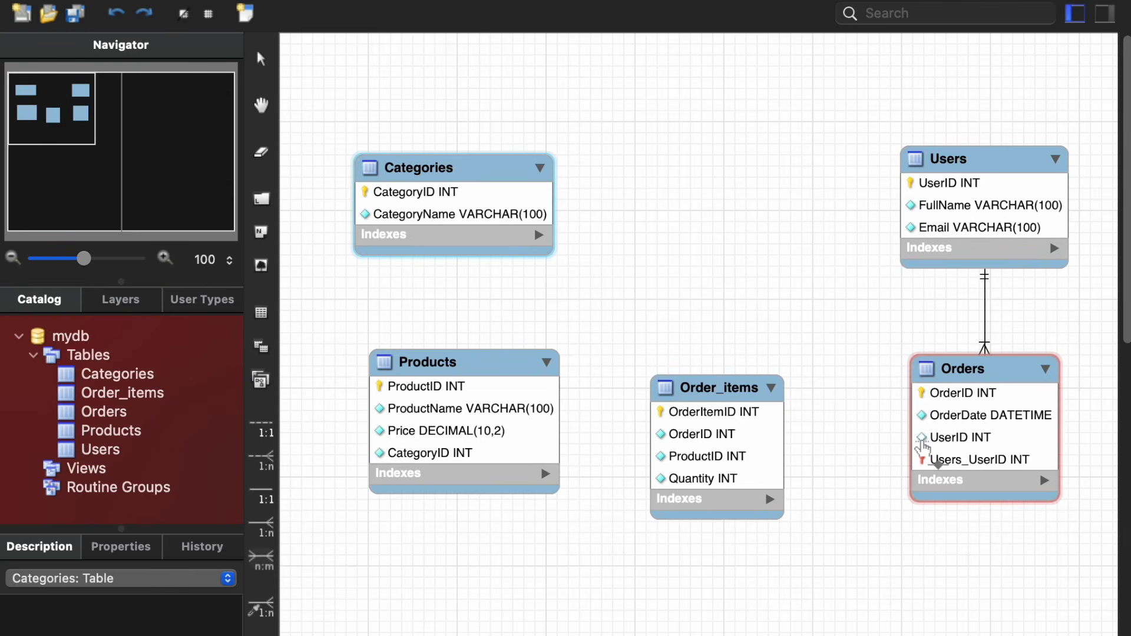
click(922, 447)
click(754, 453)
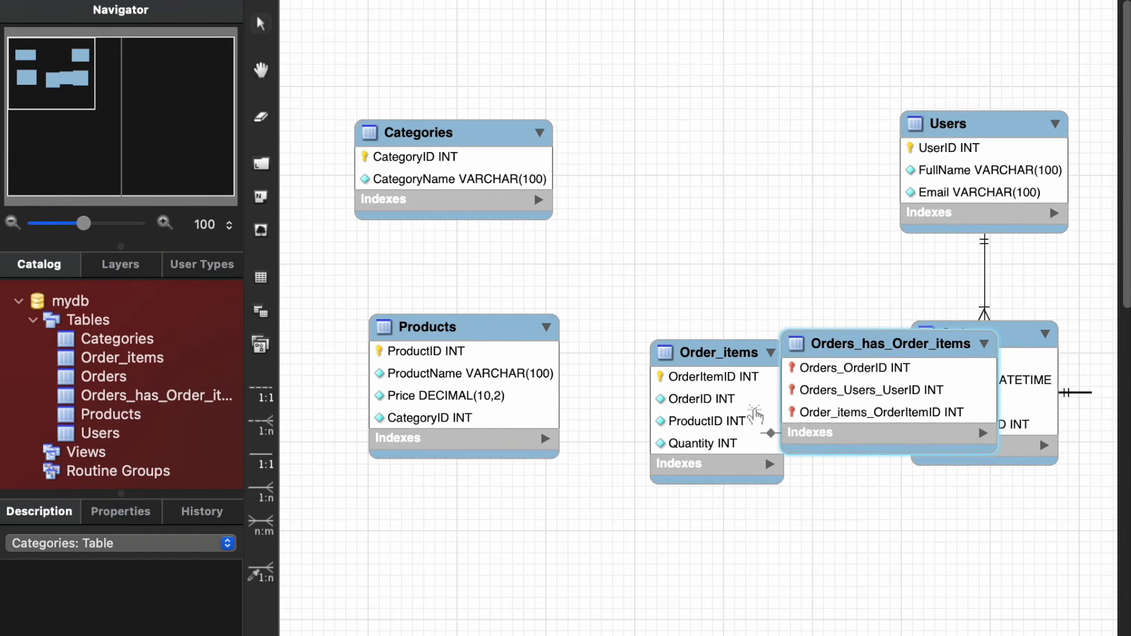
drag(859, 351, 855, 535)
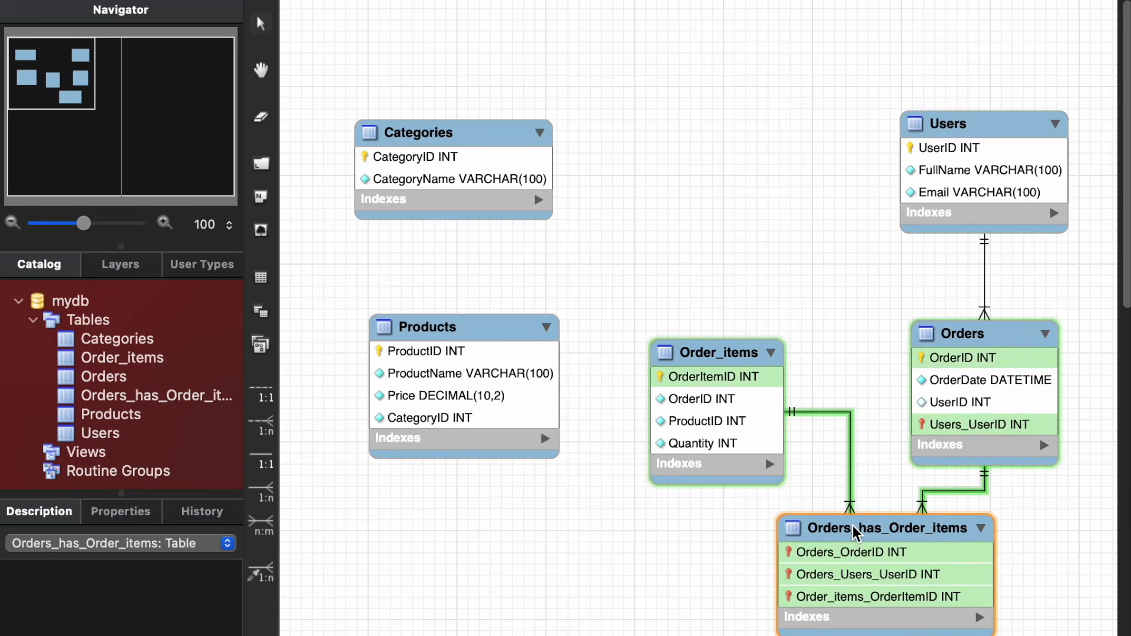
drag(853, 527, 853, 526)
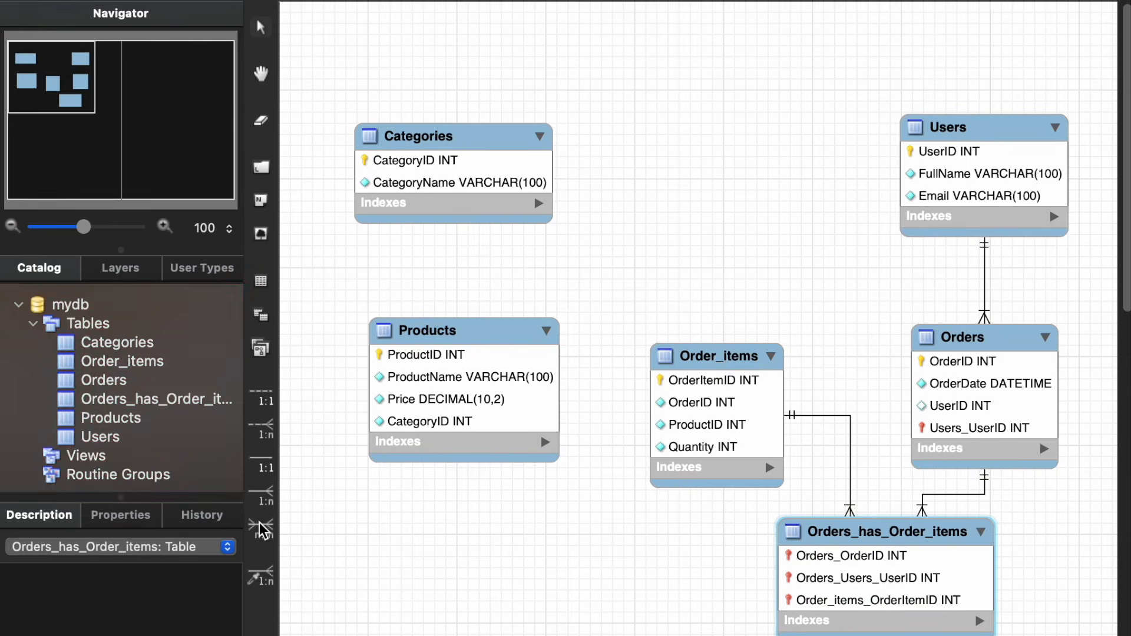
Step: Create an n:m relationship between Order_items and Products and move the generated junction table below them
click(260, 529)
click(533, 438)
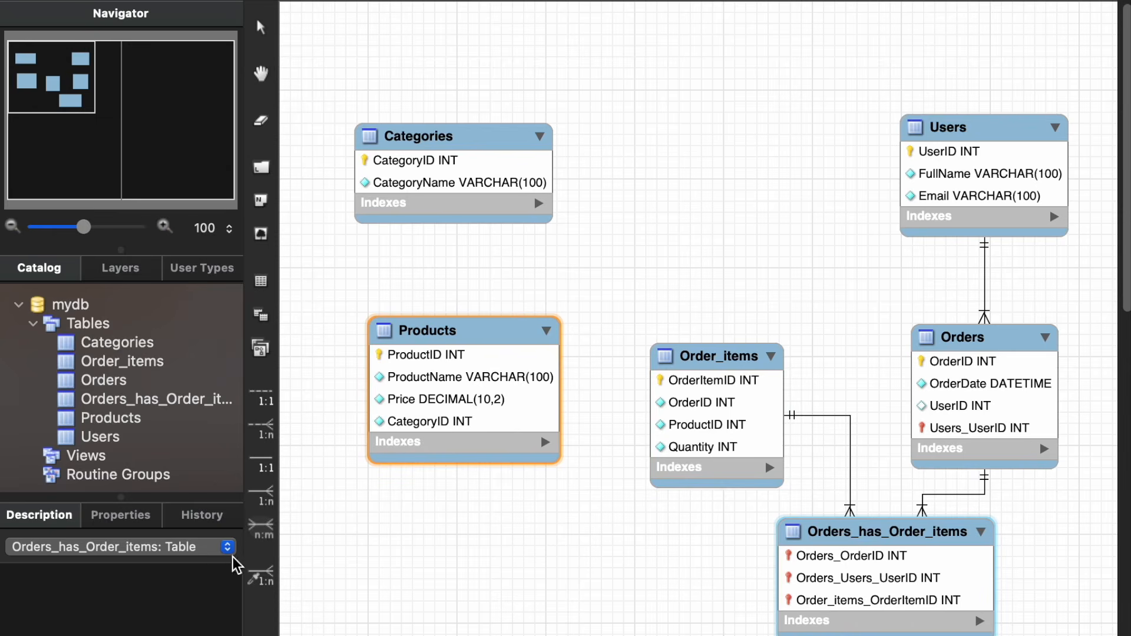
click(263, 529)
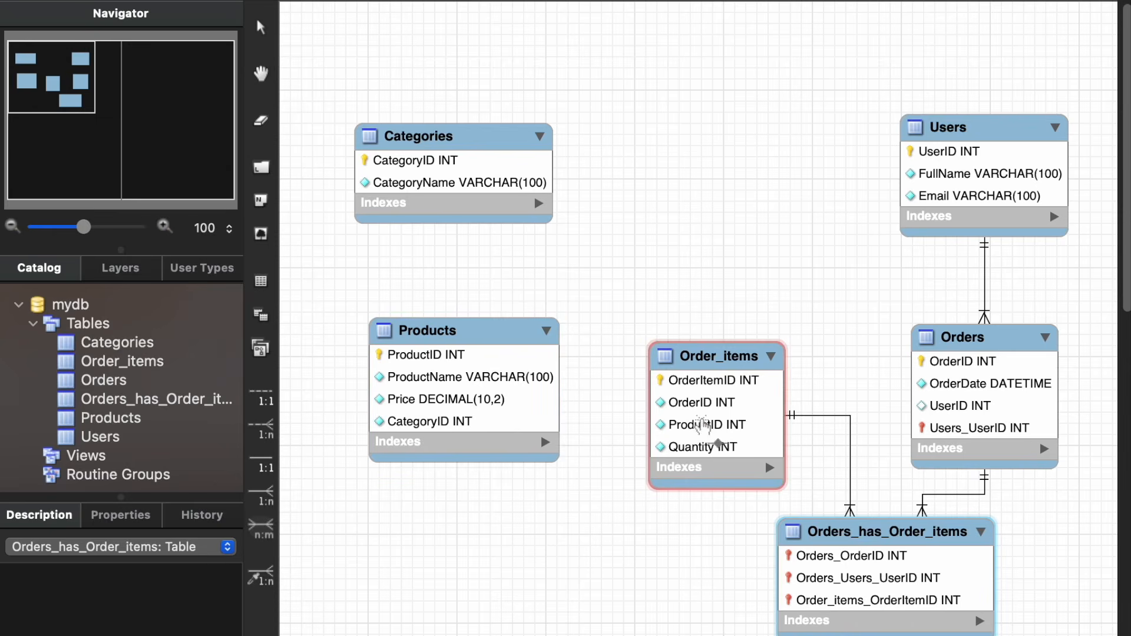
click(658, 425)
click(502, 420)
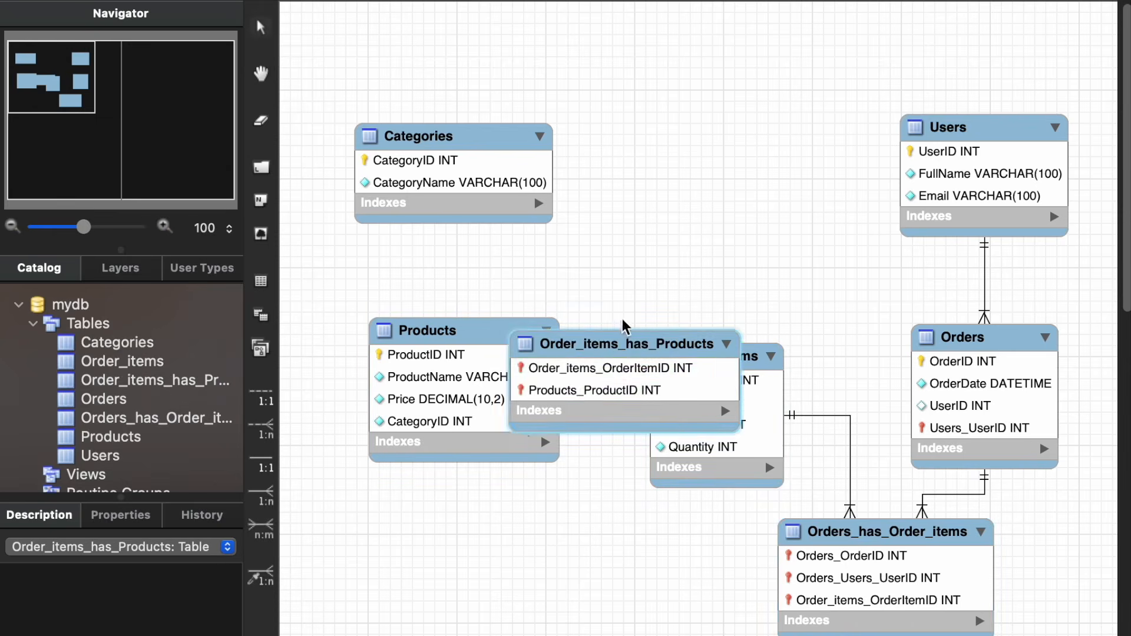
drag(625, 347, 565, 543)
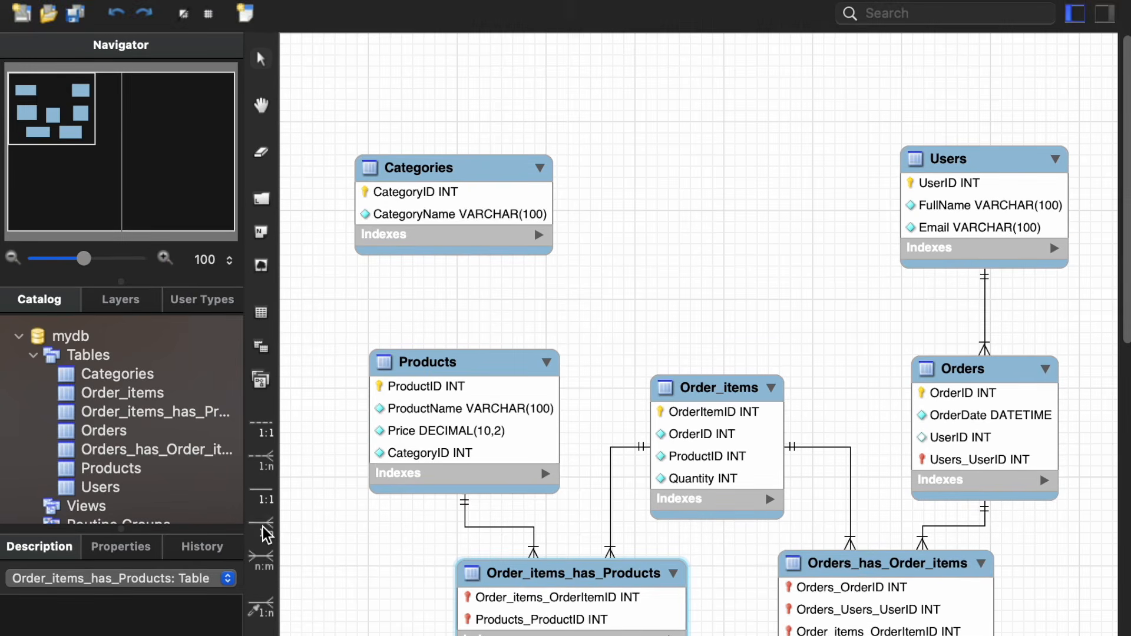
Step: Create a 1:n non-identifying relationship so that Products references Categories
click(264, 496)
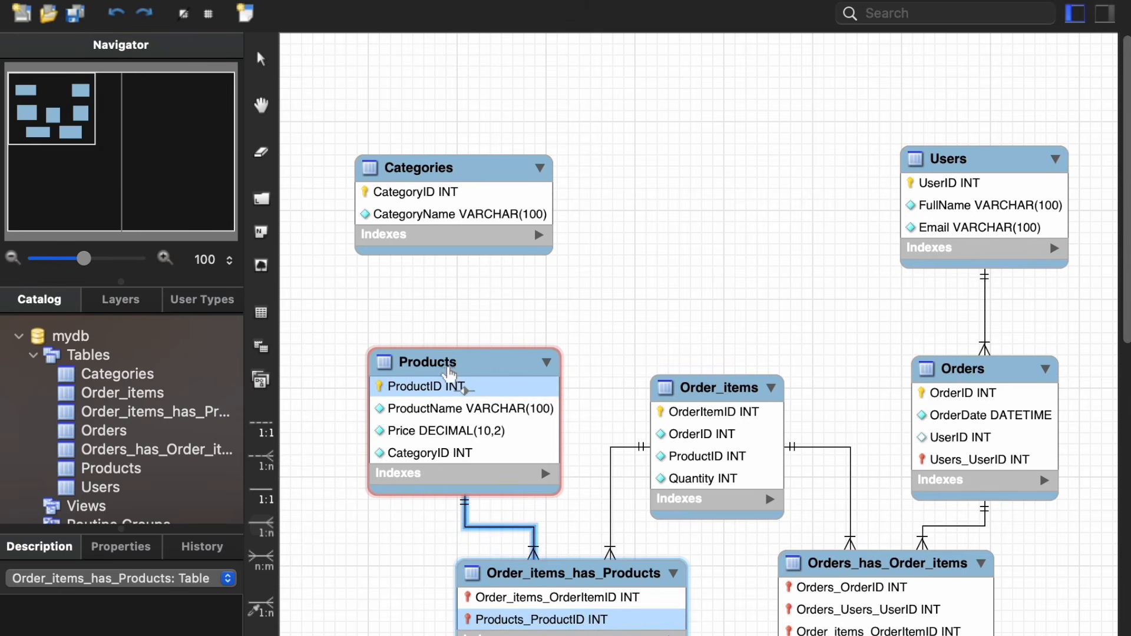
click(449, 372)
click(452, 226)
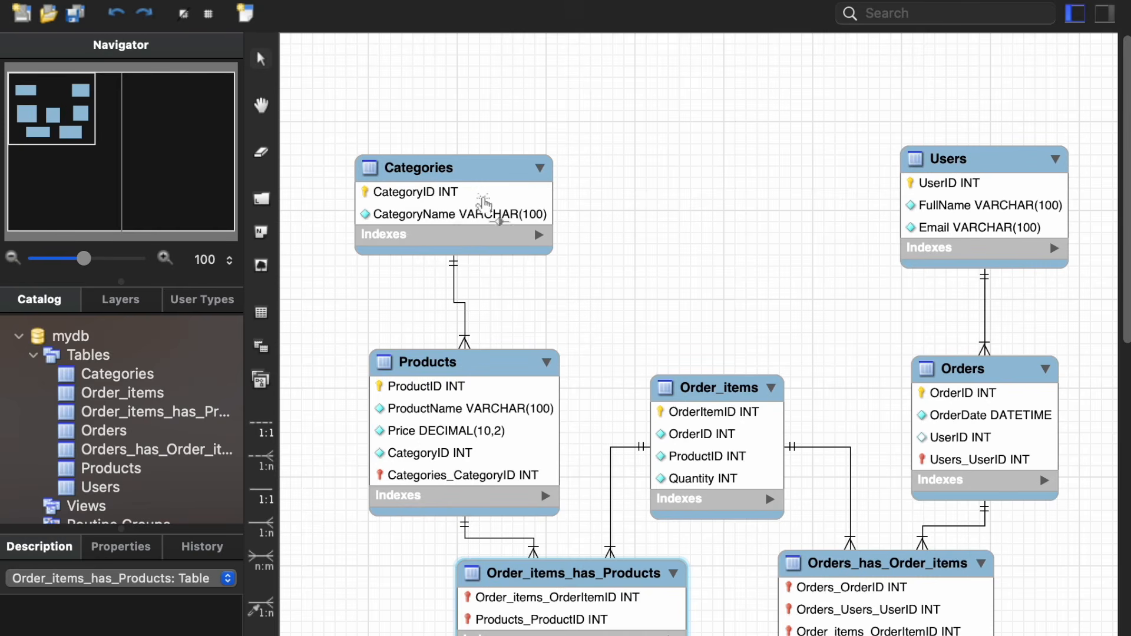
Step: Nudge the Categories table to line it up above the Products table
click(486, 172)
mouse_move(478, 170)
mouse_down()
mouse_move(498, 161)
mouse_move(485, 164)
mouse_up()
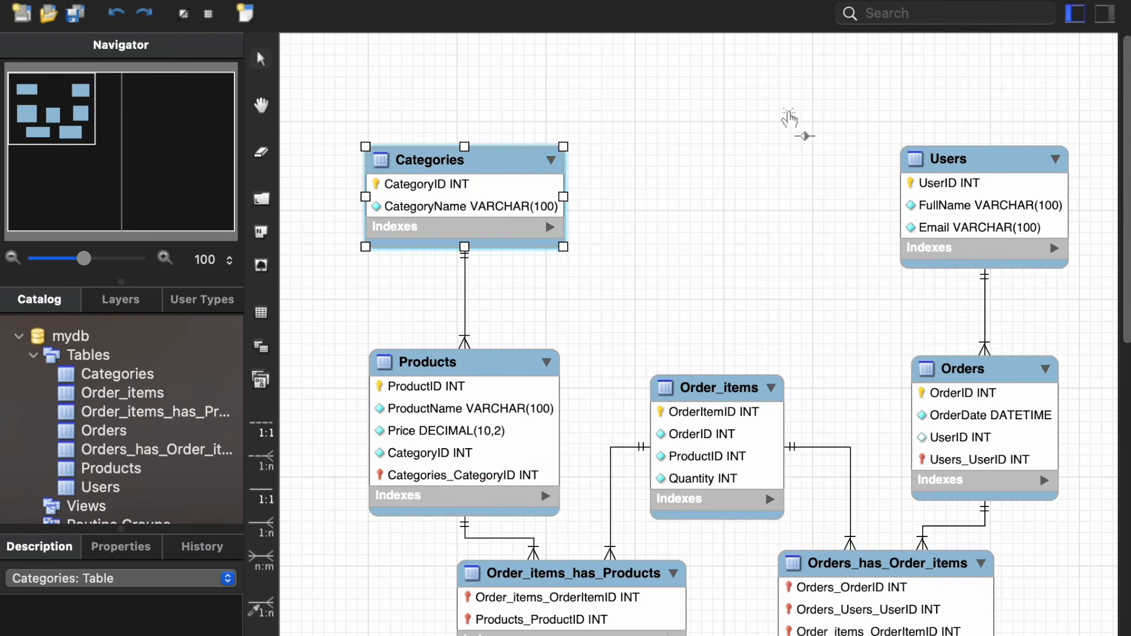
click(746, 127)
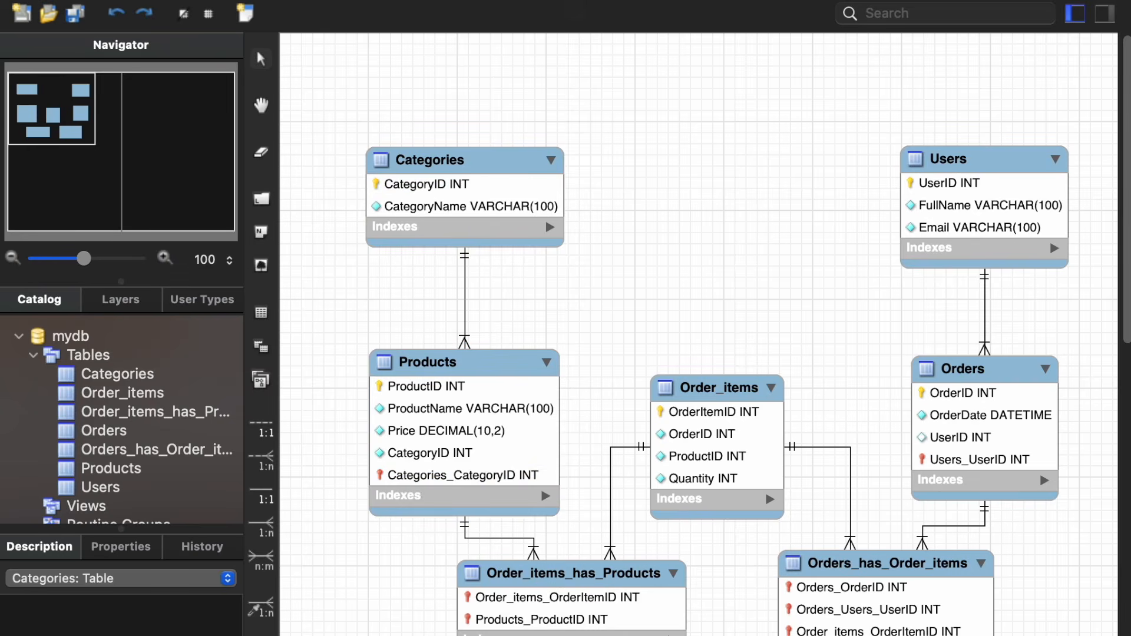